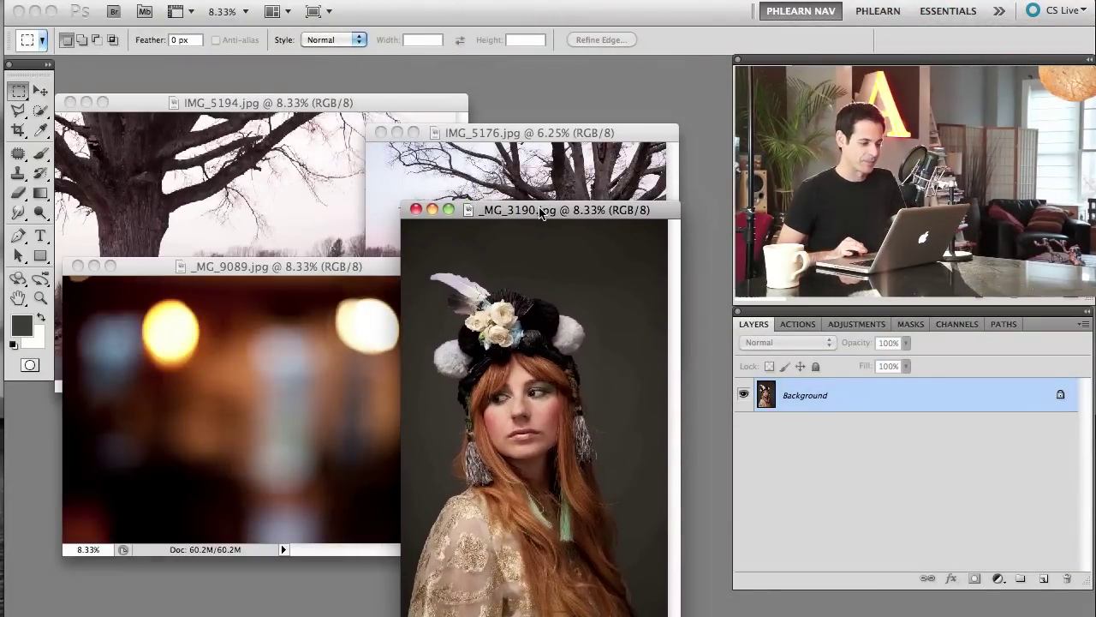
Stagger the four photo windows and bring the wide IMG_5194 tree photo to the front.
drag(563, 139, 518, 126)
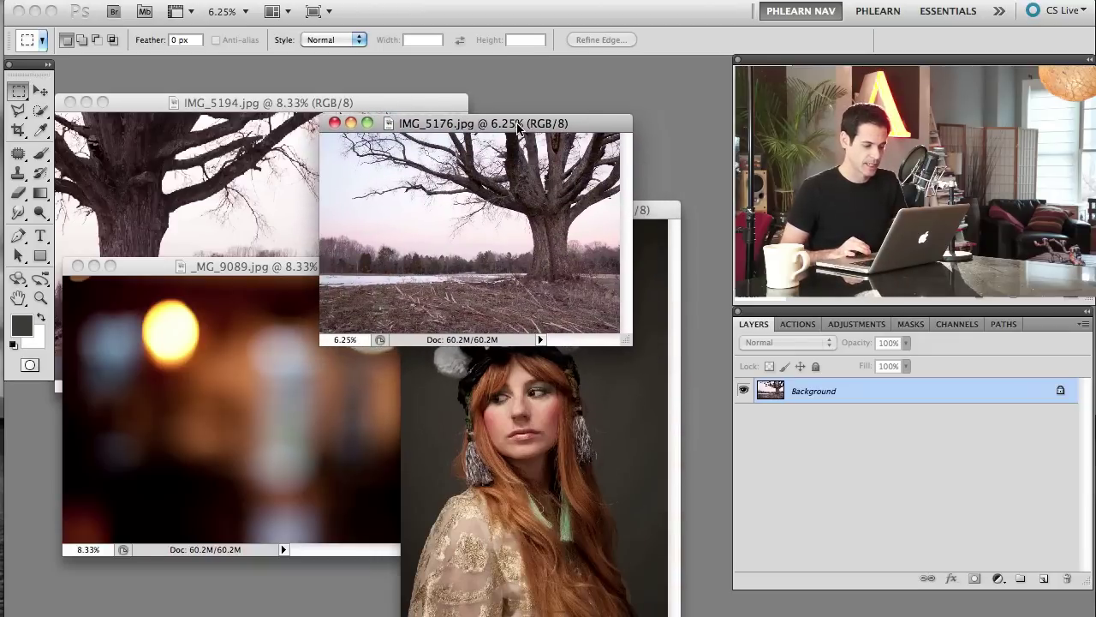
mouse_move(651, 215)
mouse_down()
mouse_move(651, 188)
mouse_move(641, 186)
mouse_move(650, 189)
mouse_move(643, 211)
mouse_move(581, 243)
mouse_move(660, 204)
mouse_up()
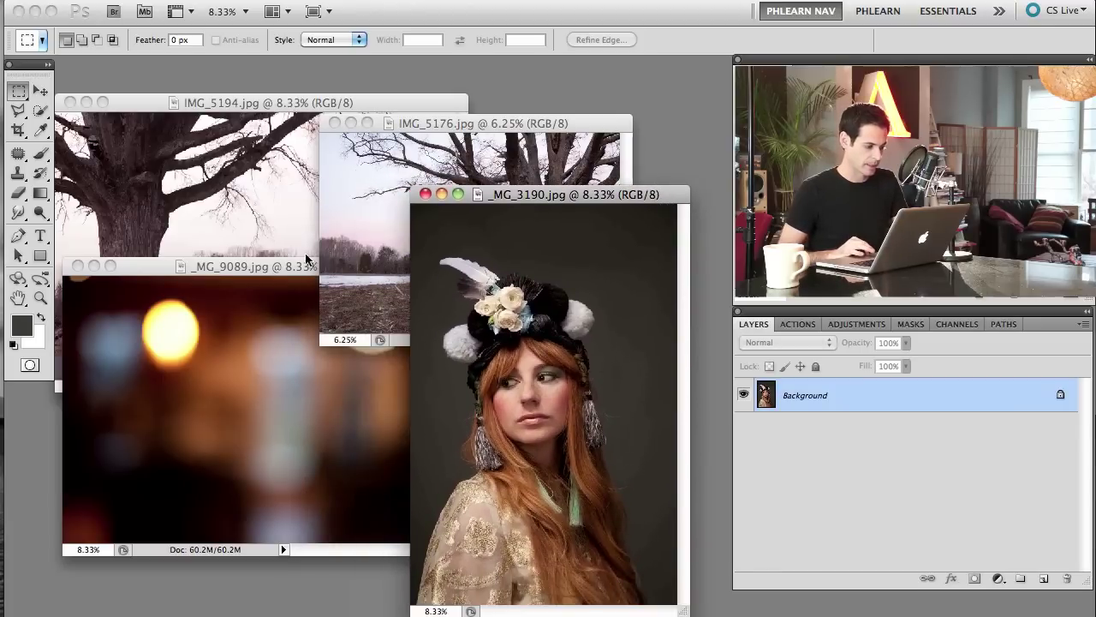
drag(281, 265, 338, 237)
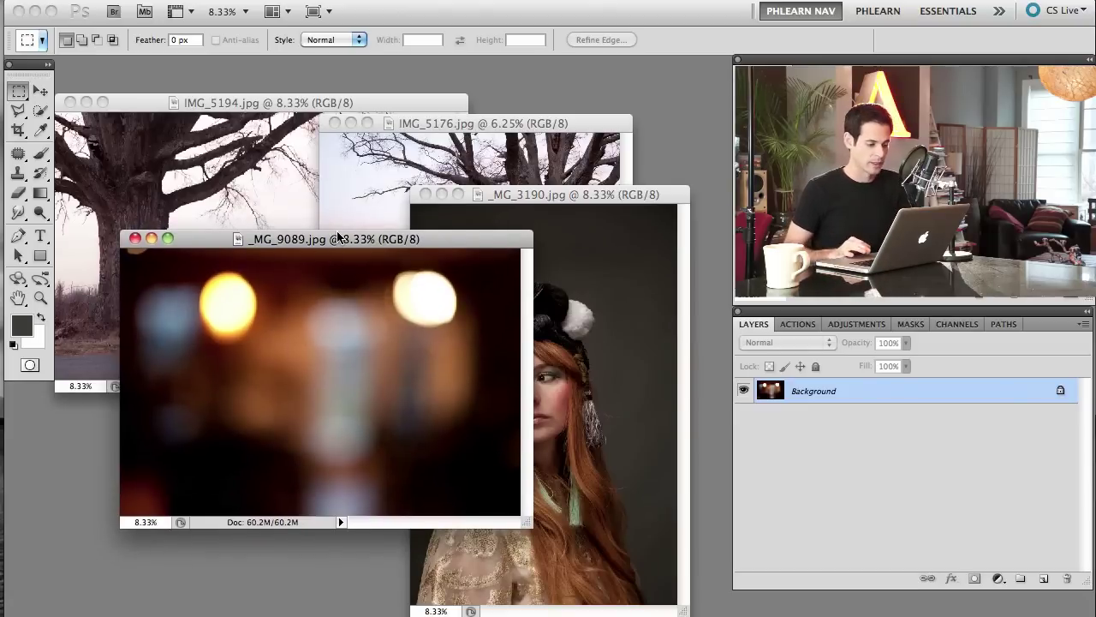
drag(514, 198, 473, 195)
click(269, 104)
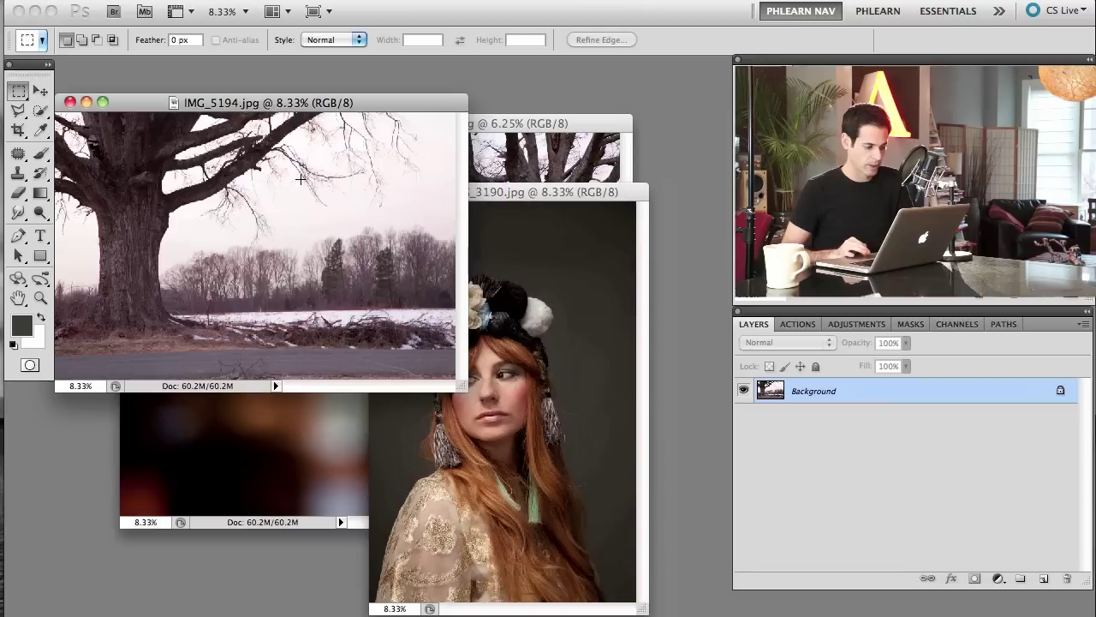
key(v)
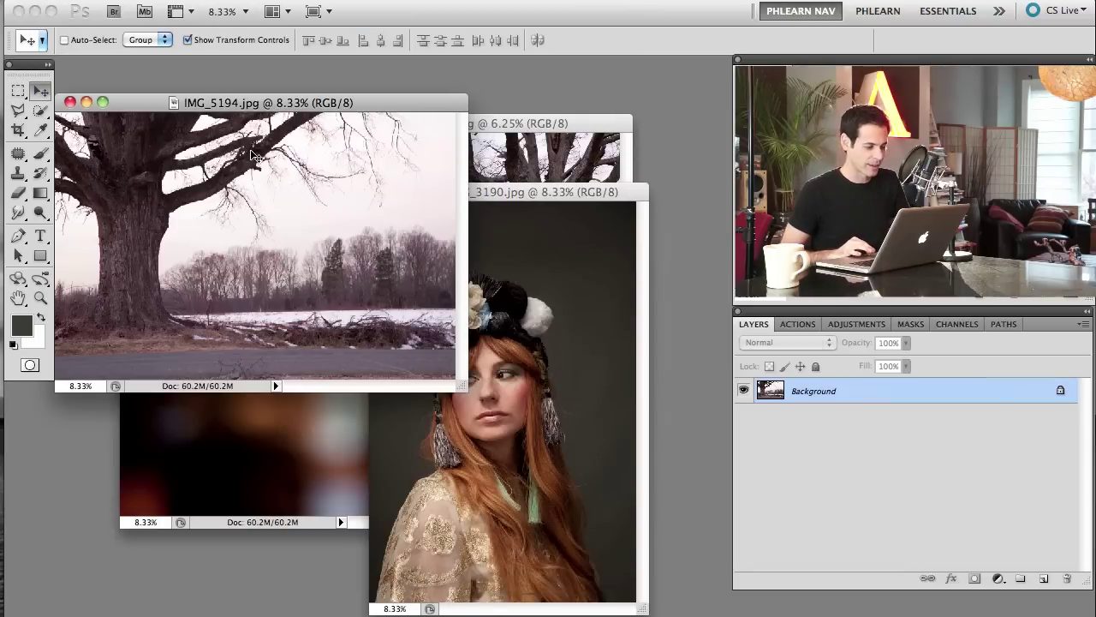
Copy the IMG_5194 tree, portrait and bokeh photos into IMG_5176 as Layers 1–3, closing IMG_5194.
drag(341, 179, 521, 171)
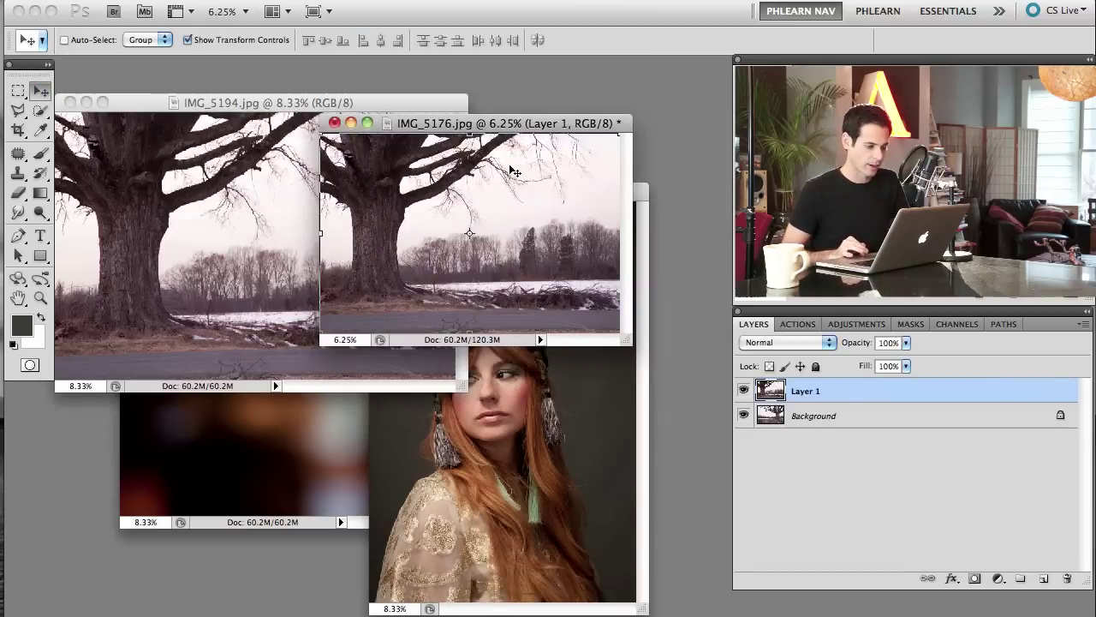
click(272, 215)
key(super+w)
click(435, 409)
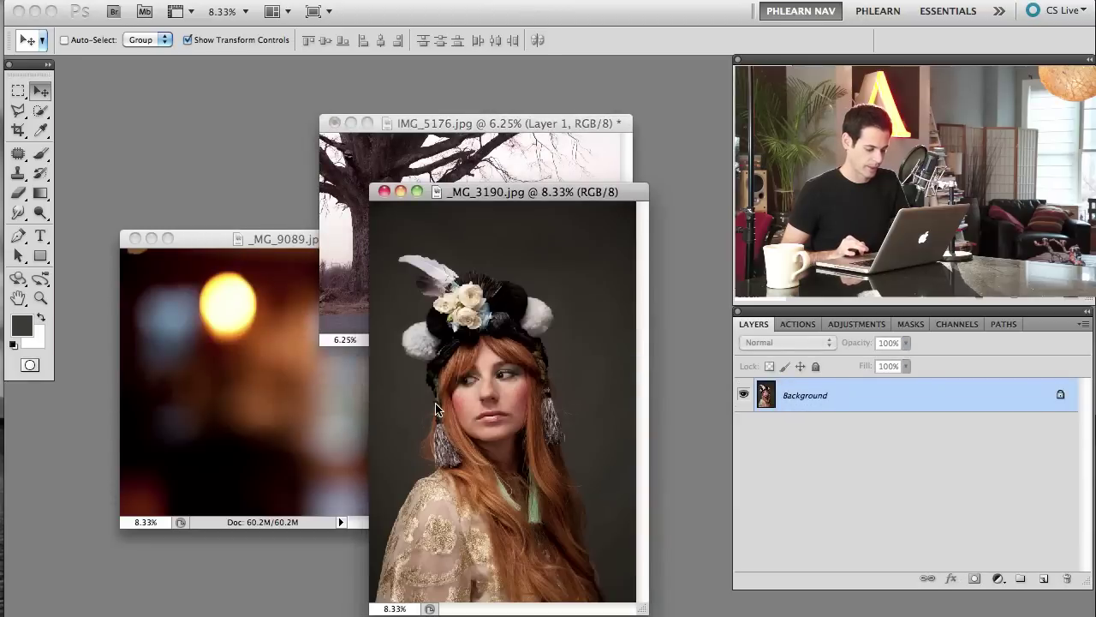
drag(436, 410, 441, 208)
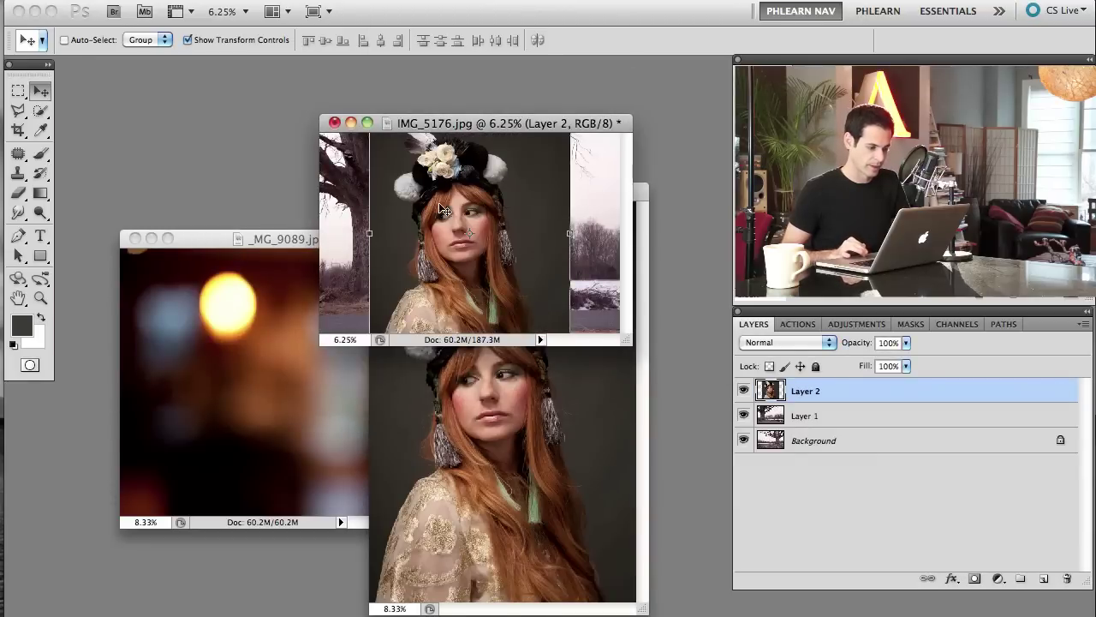
click(271, 361)
drag(270, 361, 462, 206)
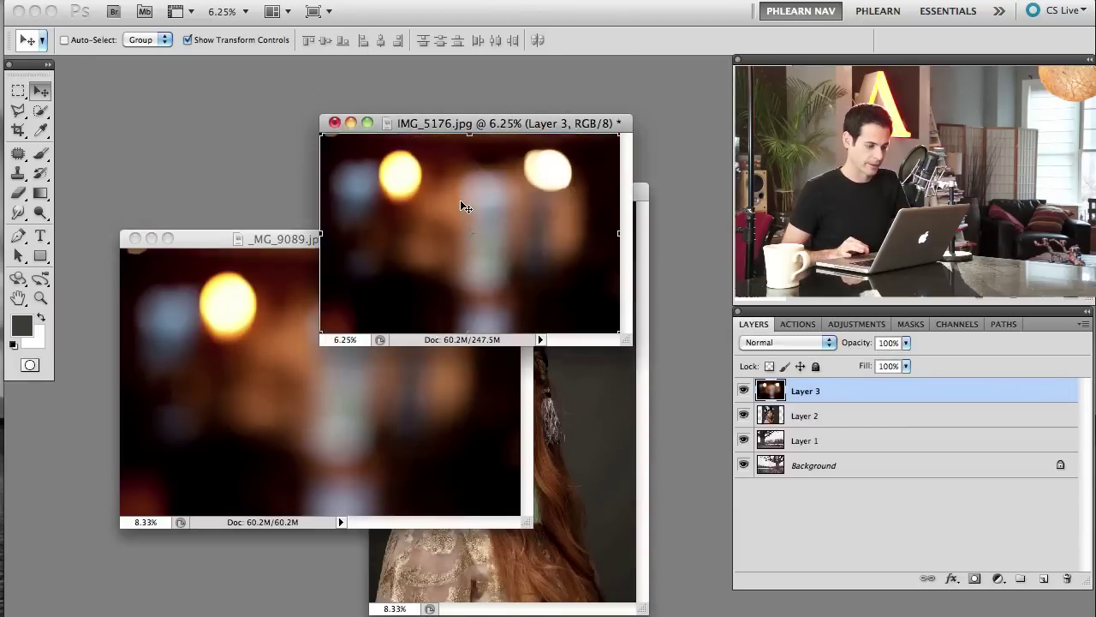
Switch to full-screen view at 12.5% zoom and hide the bokeh and portrait layers.
key(f)
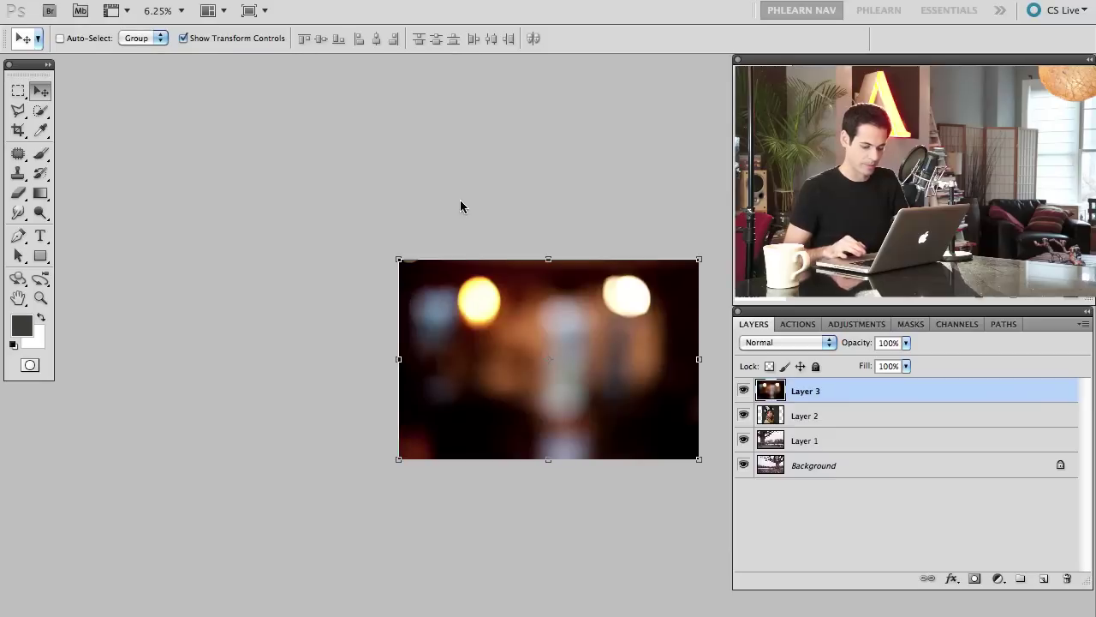
key(super+equal)
key(super+equal)
scroll(468, 215, right, 5)
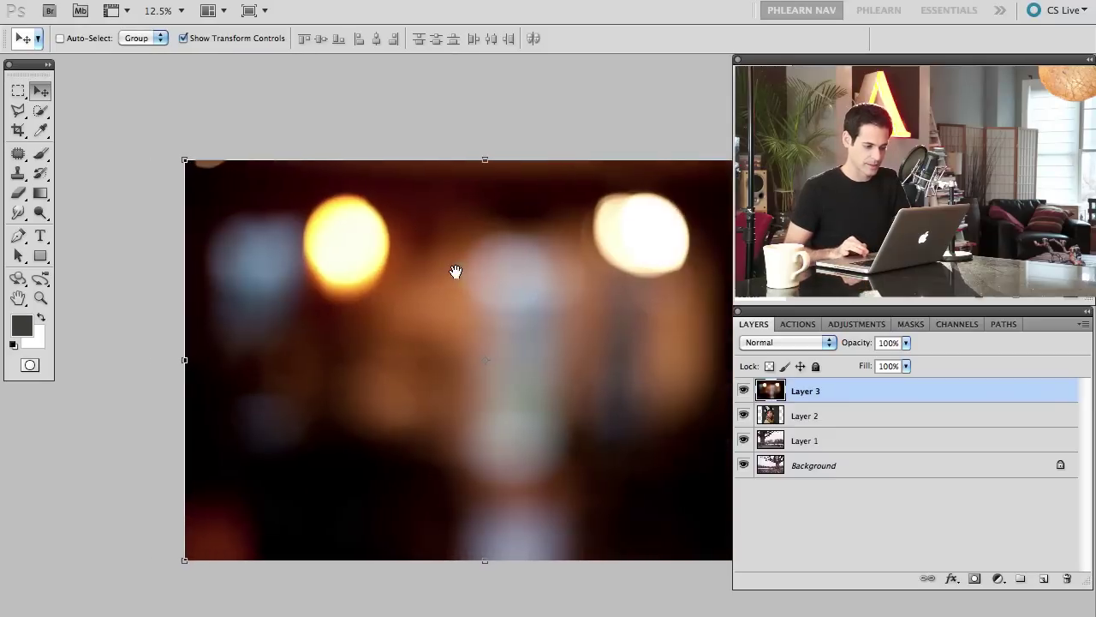
scroll(454, 271, down, 2)
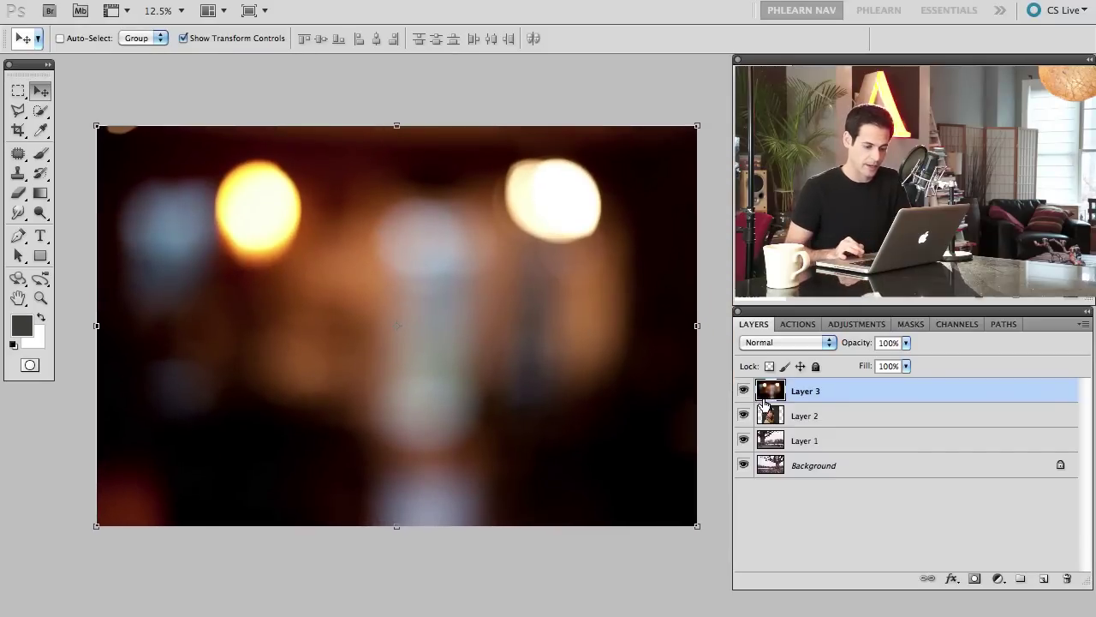
click(744, 390)
click(743, 415)
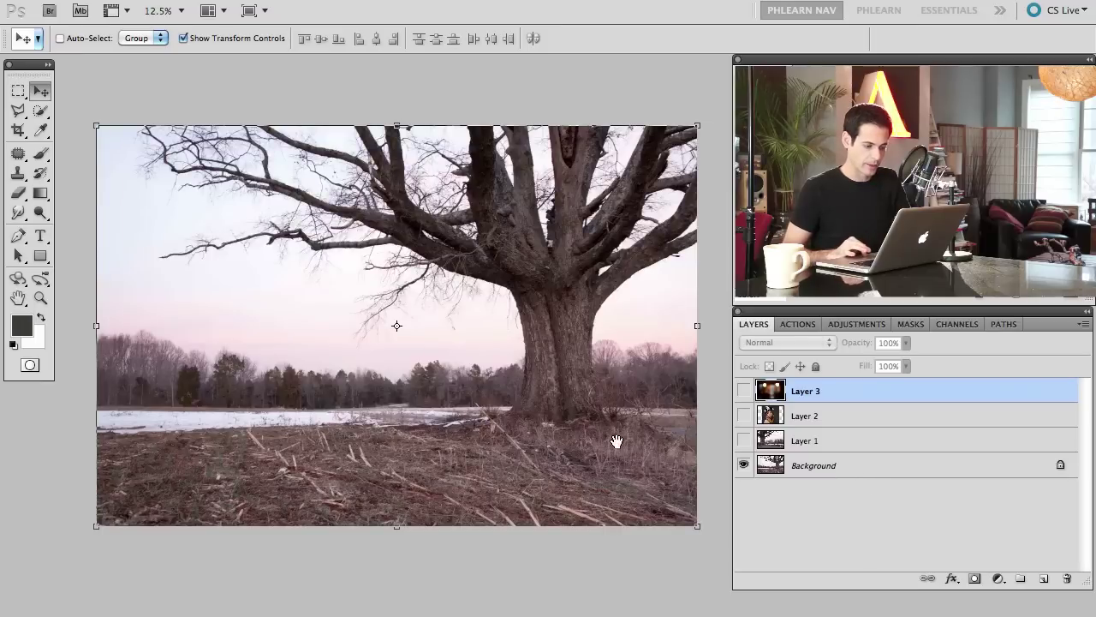
mouse_move(628, 443)
mouse_down()
mouse_move(590, 448)
mouse_move(617, 440)
mouse_up()
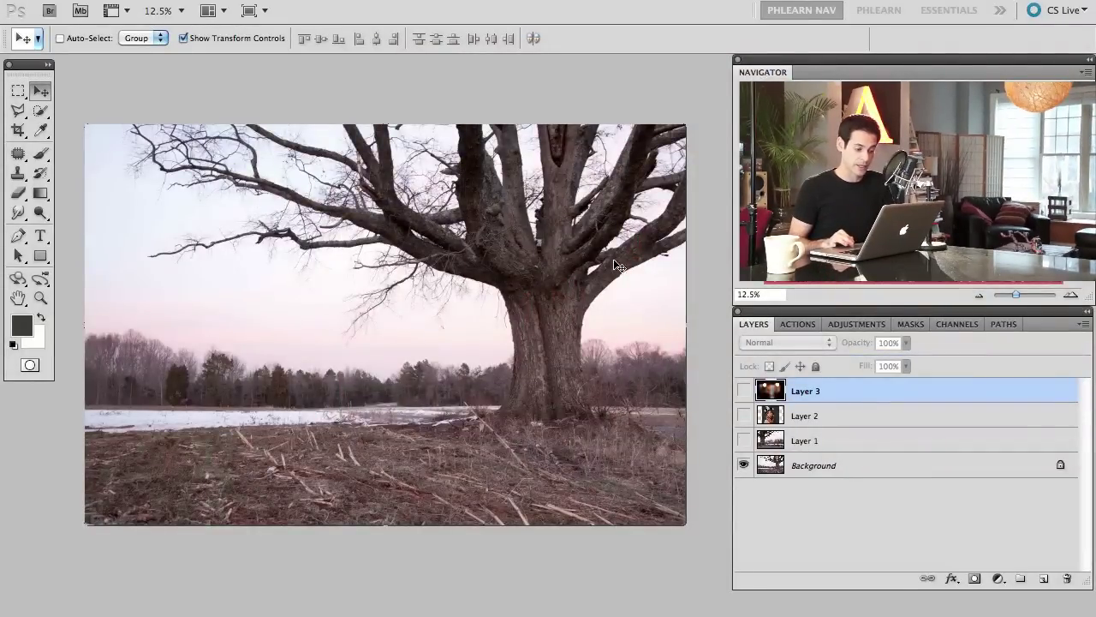
Duplicate the Background tree layer and shift the copy slightly left.
click(808, 468)
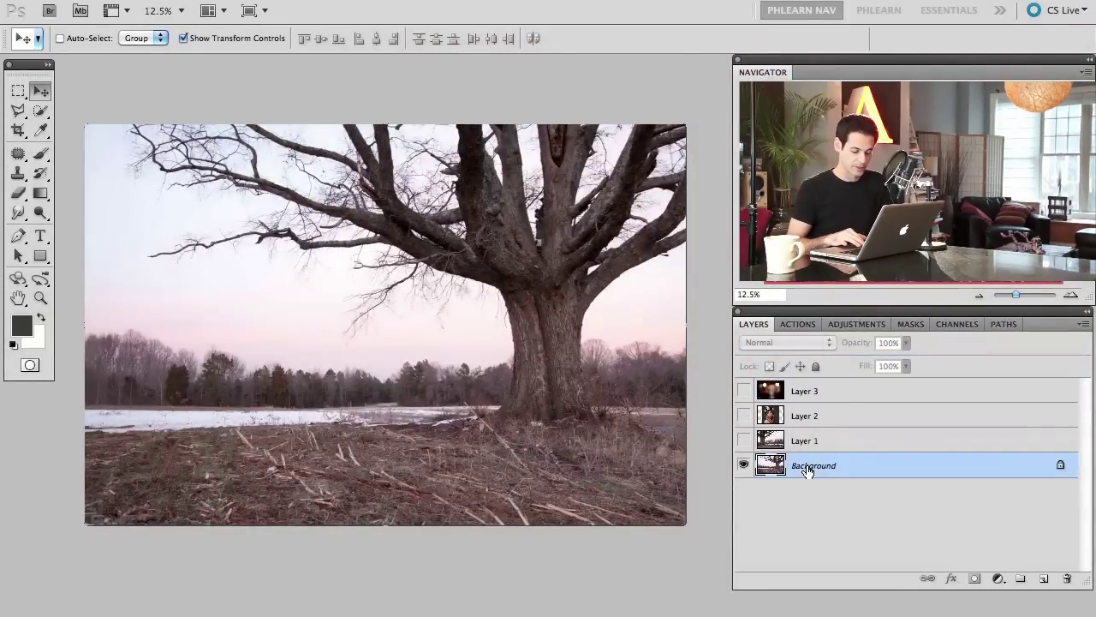
key(ctrl+j)
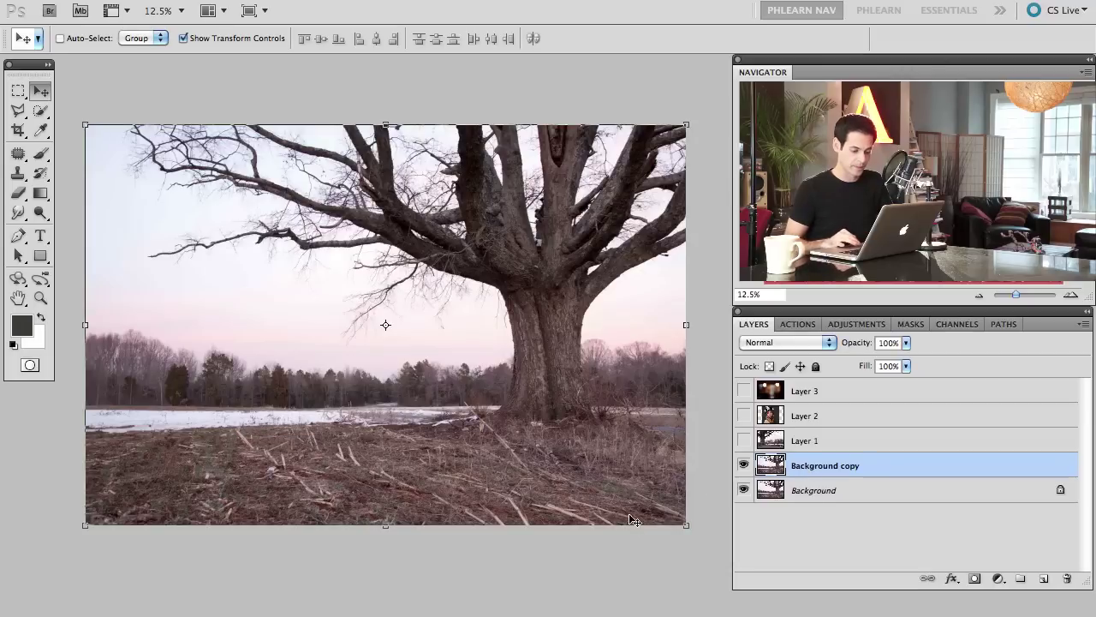
drag(570, 461, 542, 470)
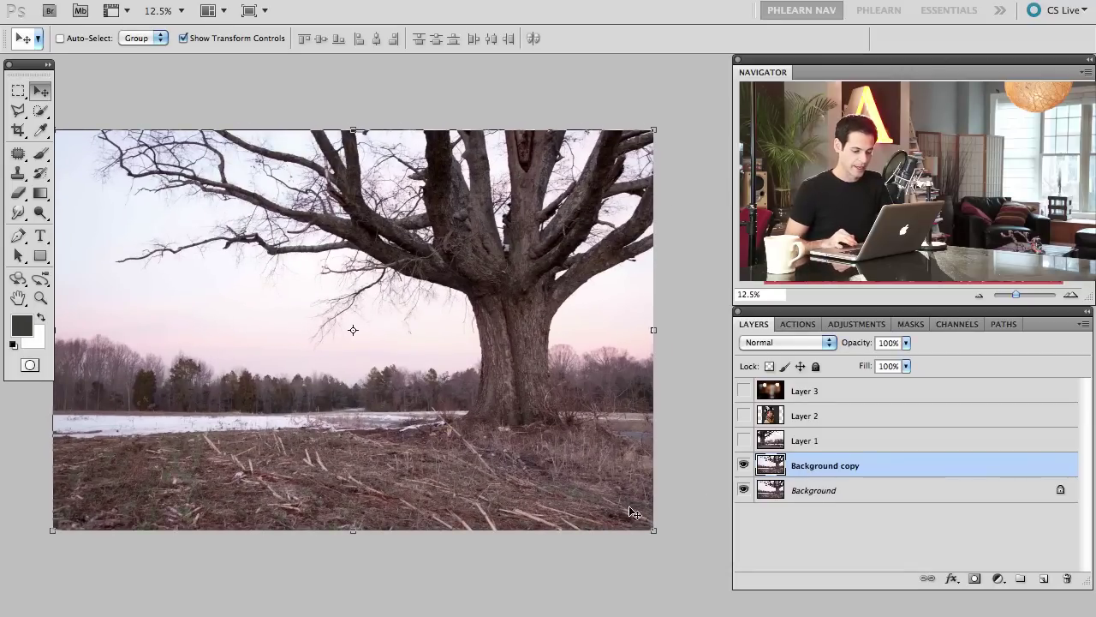
Scale the tree copy up to about 141% and slide it left so the trunk sits right.
drag(654, 534, 843, 563)
key(ctrl+minus)
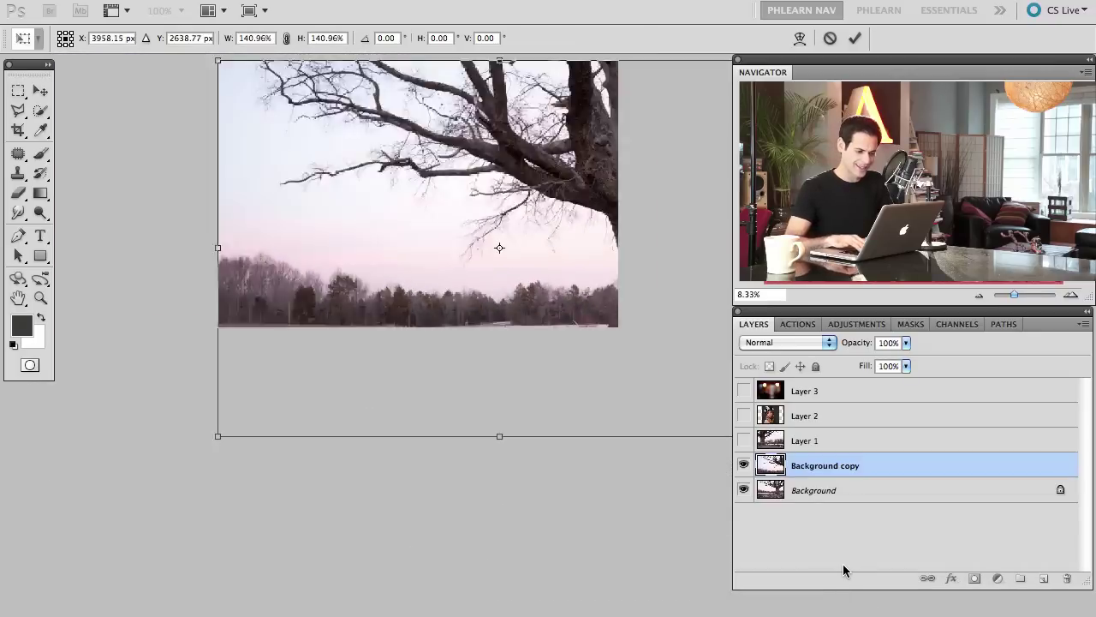
drag(556, 367, 454, 463)
drag(532, 482, 459, 480)
key(Return)
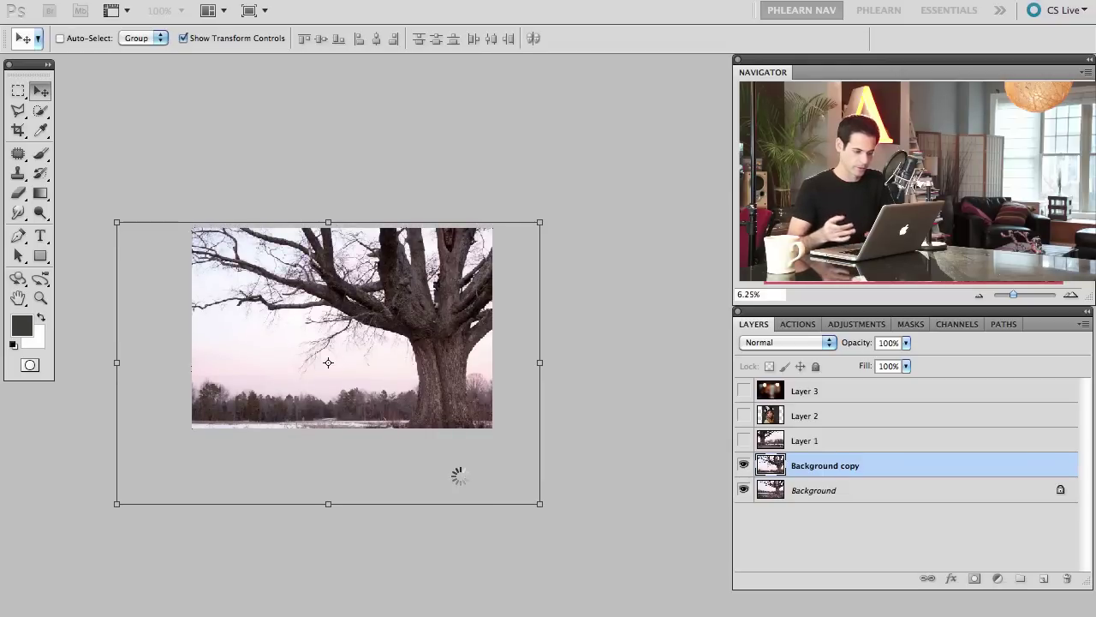
key(super+equal)
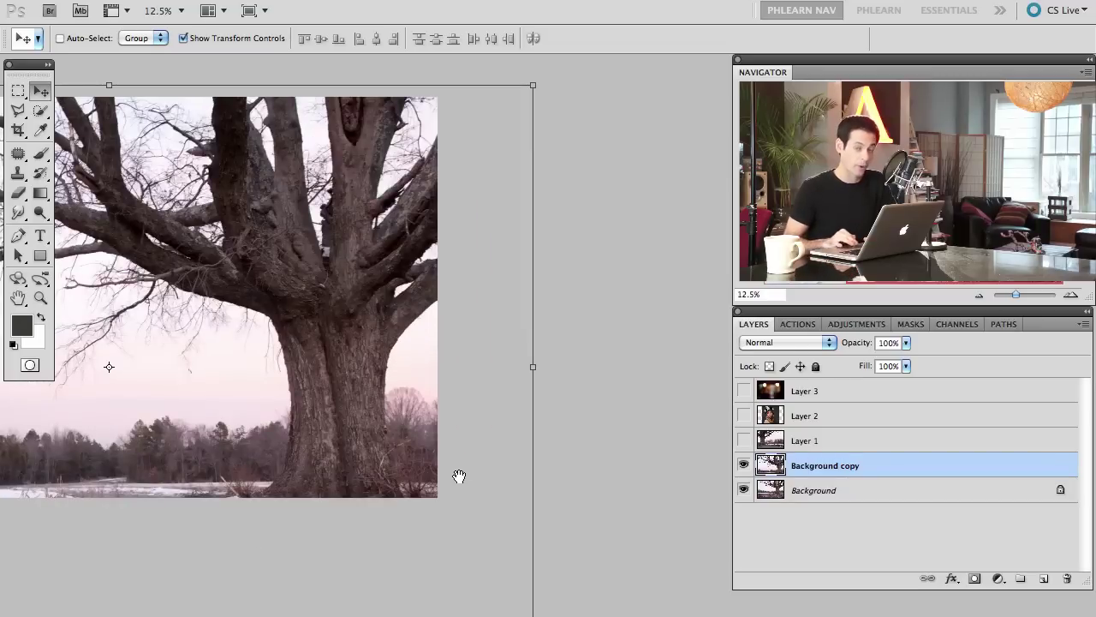
drag(230, 439, 471, 454)
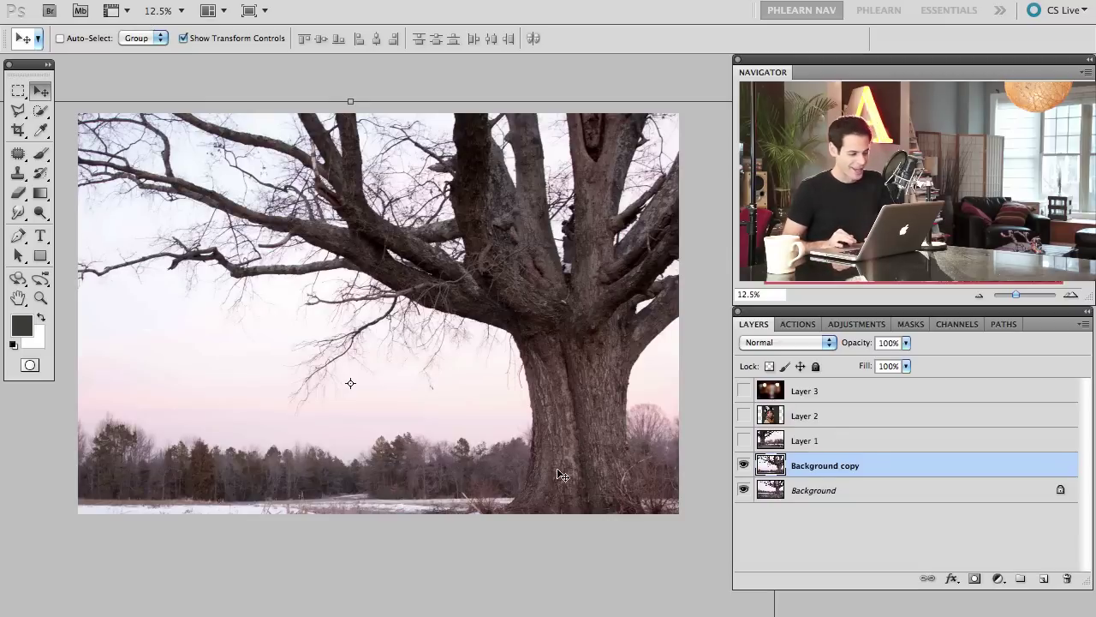
drag(487, 297, 485, 292)
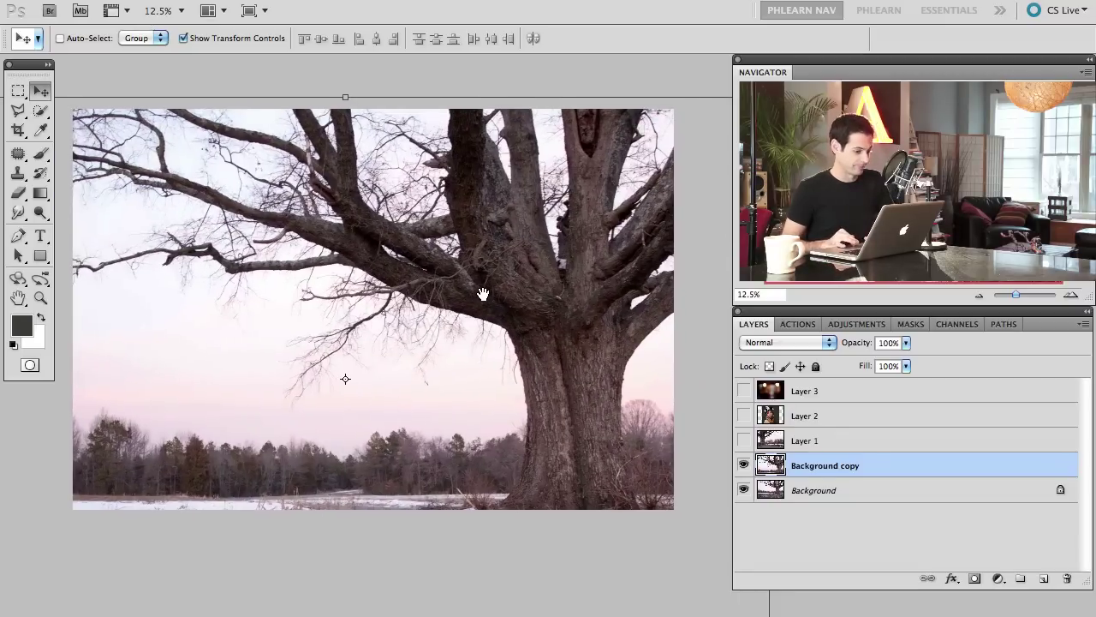
drag(483, 294, 485, 294)
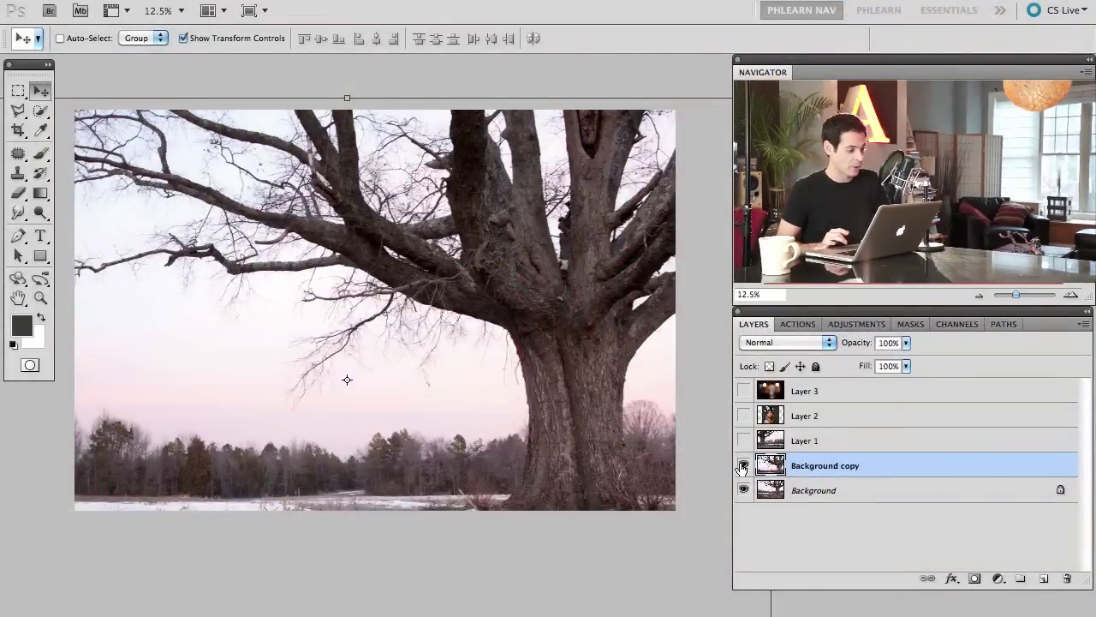
Apply Black & White to the tree copy with Reds -51, Yellows 55 and Blues 127.
click(210, 0)
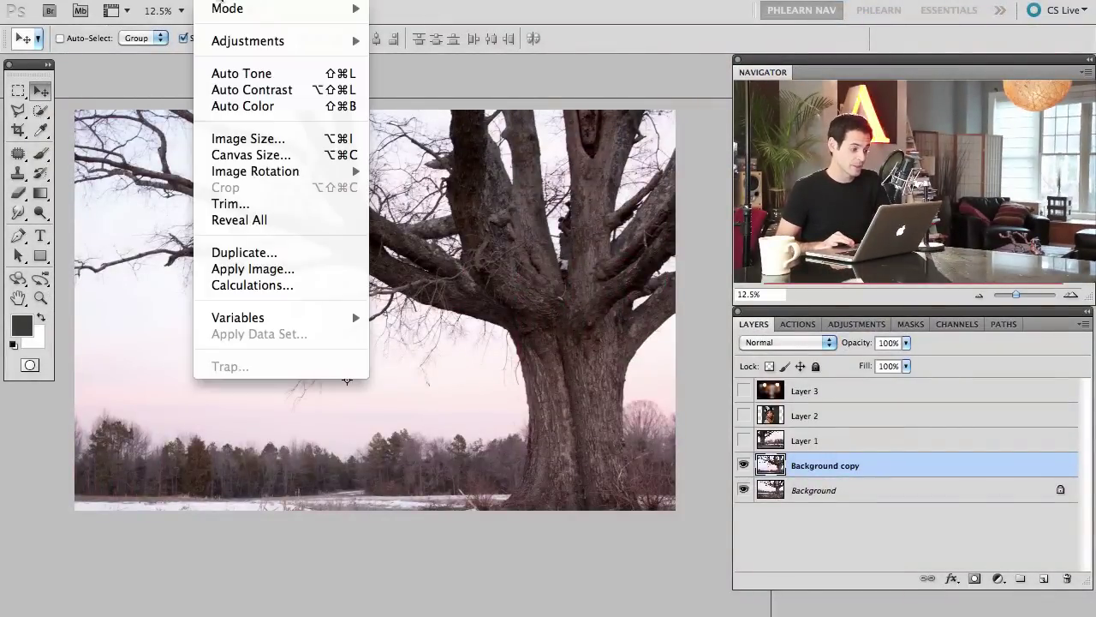
mouse_move(345, 41)
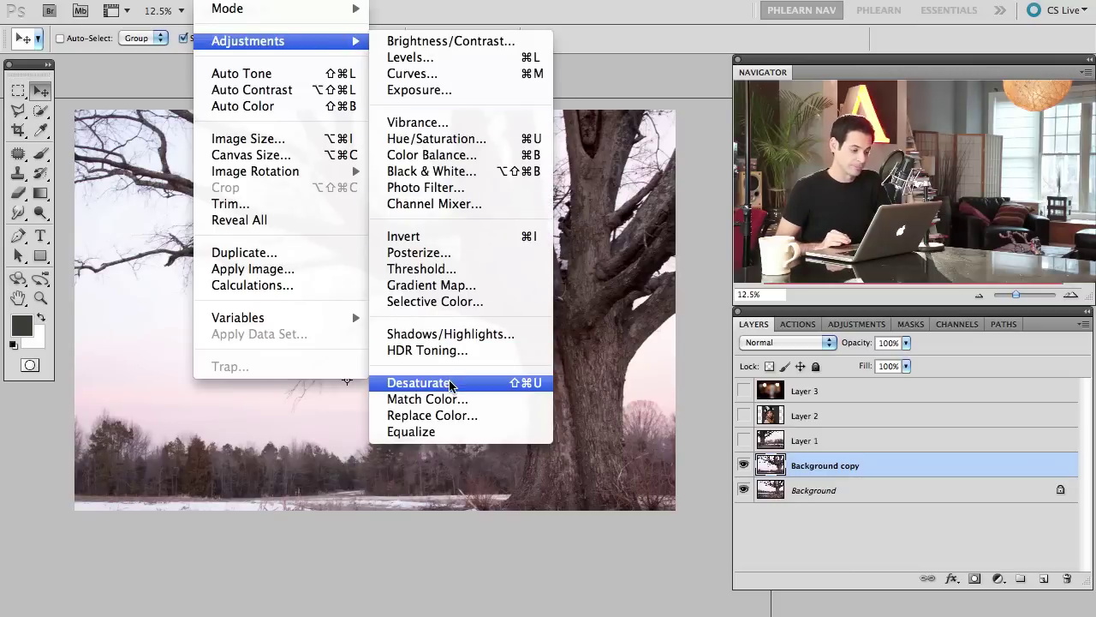
click(469, 173)
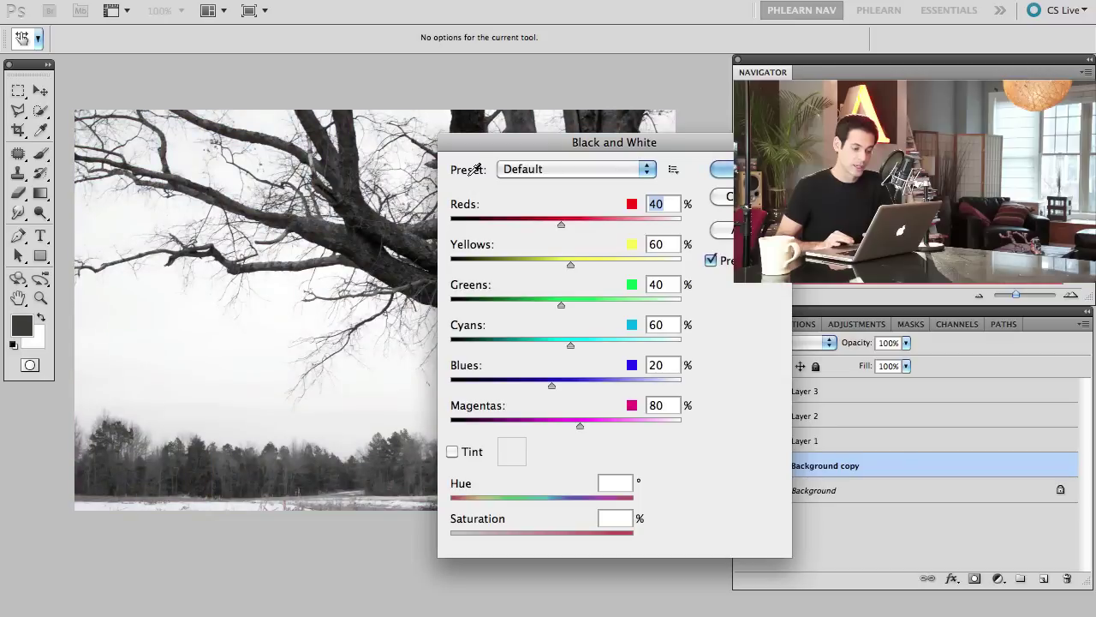
drag(555, 142, 162, 200)
drag(194, 154, 248, 146)
drag(246, 210, 219, 200)
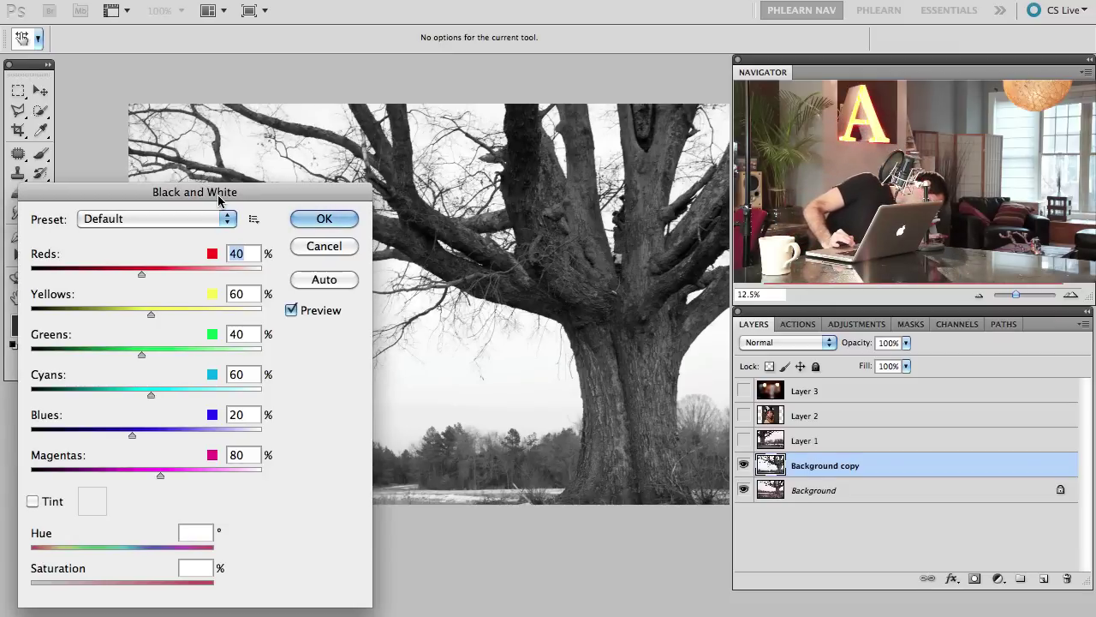
drag(218, 200, 218, 215)
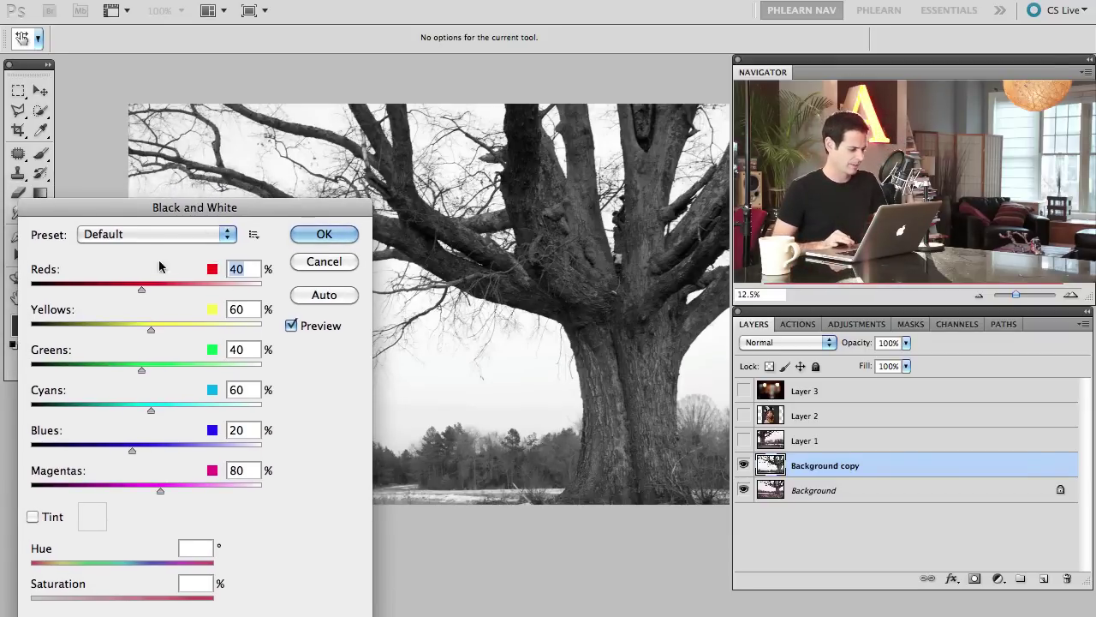
drag(163, 286, 100, 297)
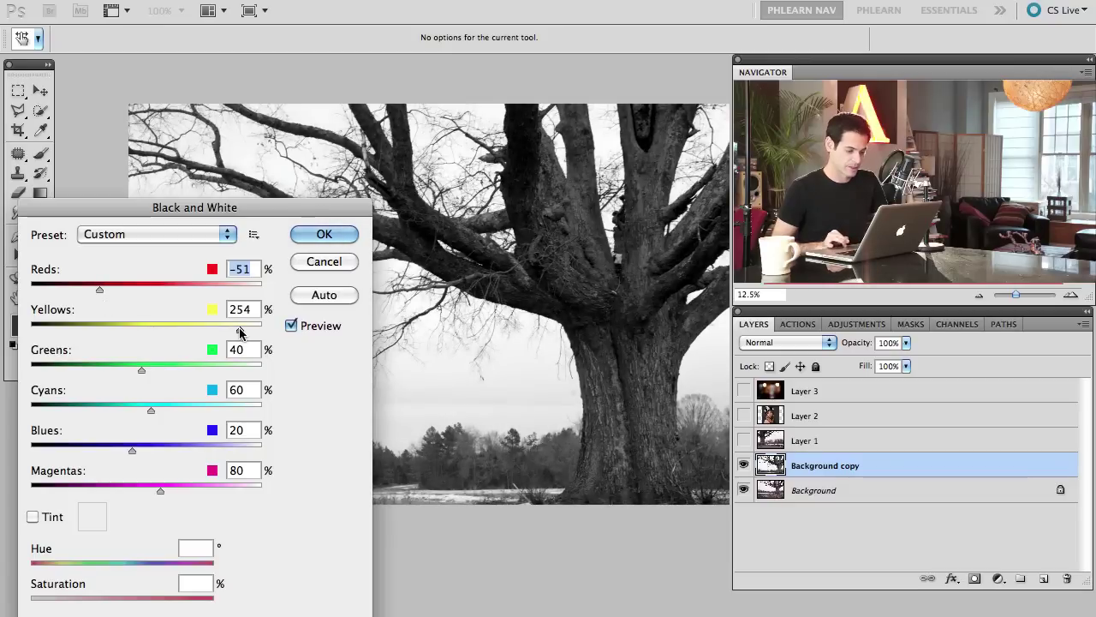
drag(126, 335, 149, 341)
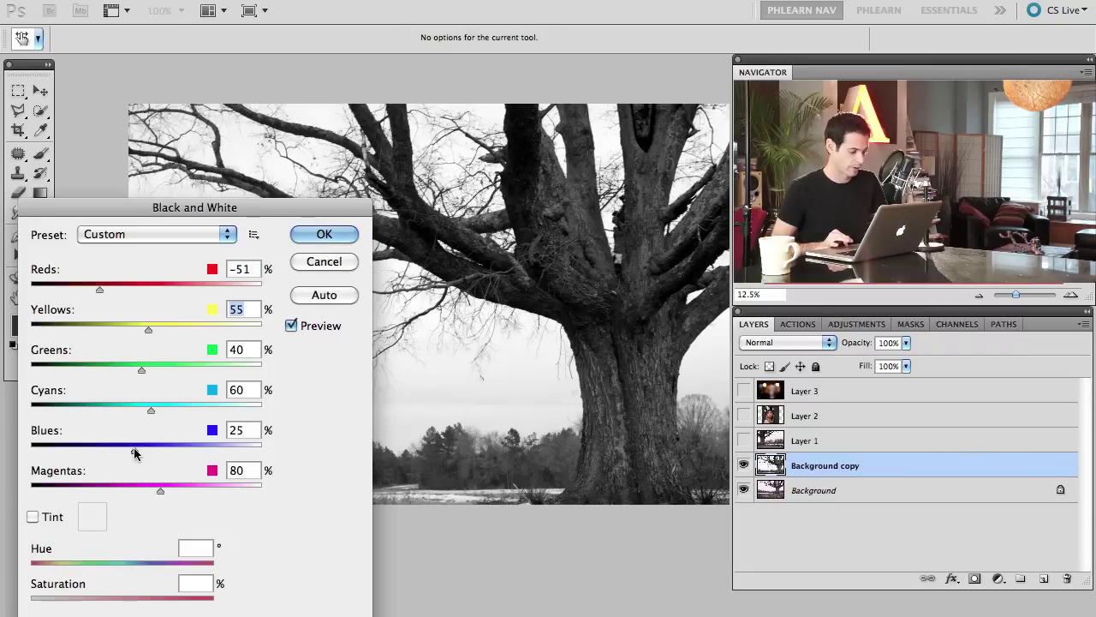
mouse_move(215, 449)
mouse_down()
mouse_move(123, 452)
mouse_move(214, 454)
mouse_up()
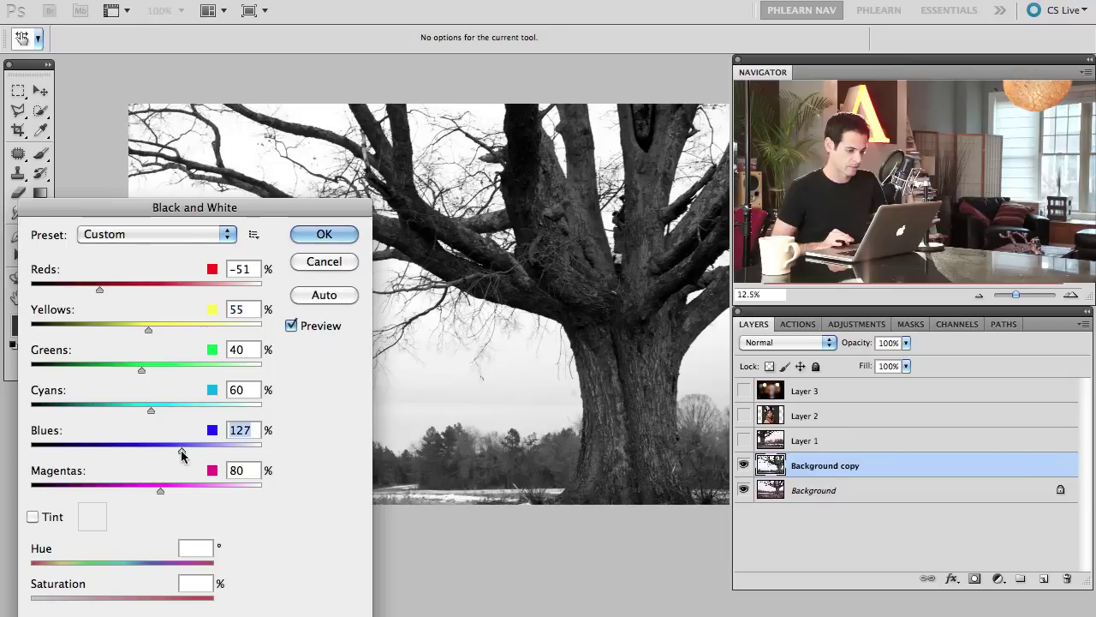
Confirm the tree's black-and-white conversion, then show and select portrait Layer 2, nudging it right.
click(320, 233)
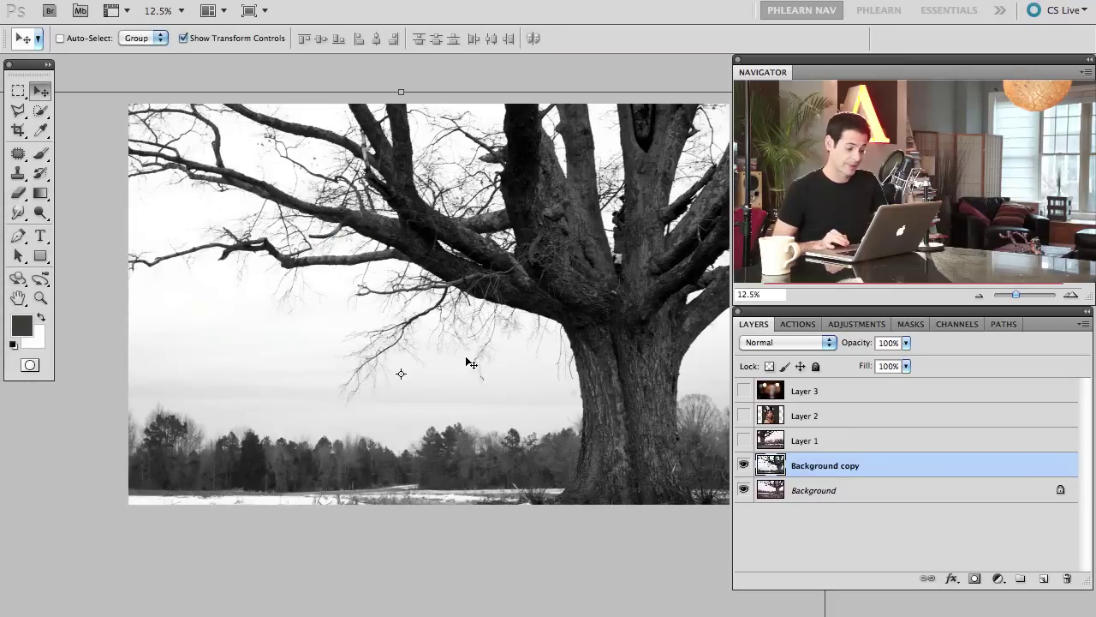
drag(470, 357, 408, 384)
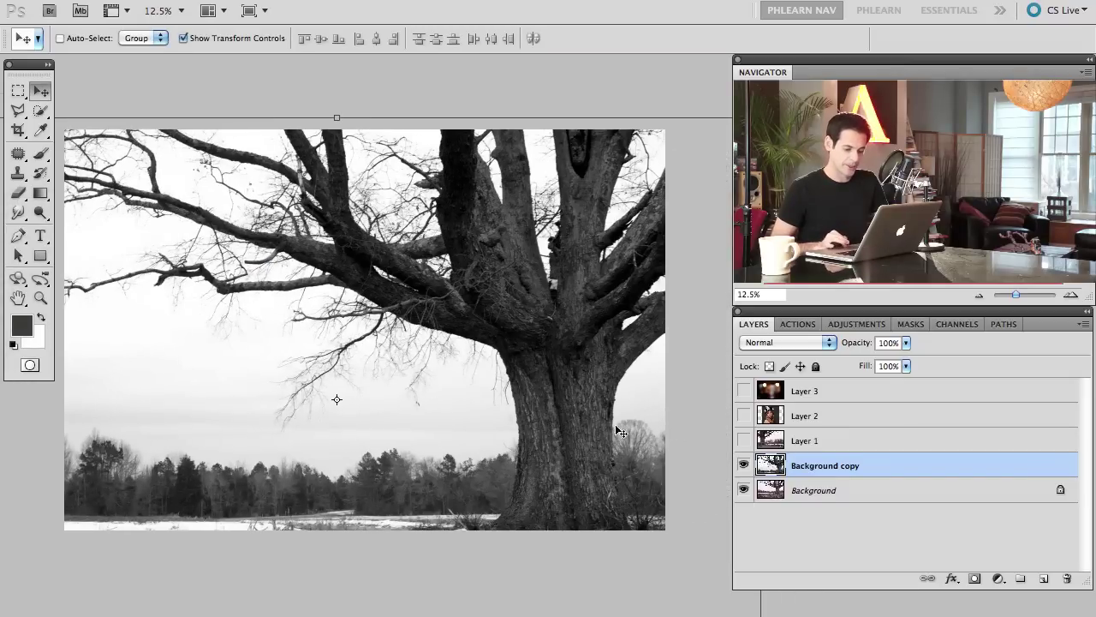
click(744, 416)
click(850, 438)
click(836, 397)
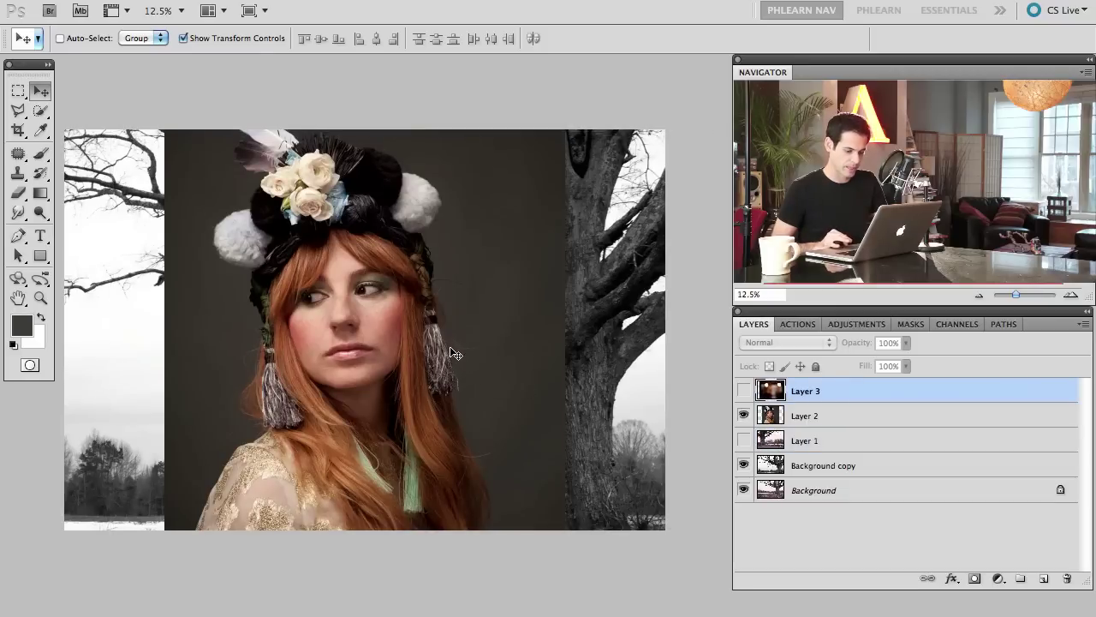
click(805, 417)
drag(409, 298, 437, 298)
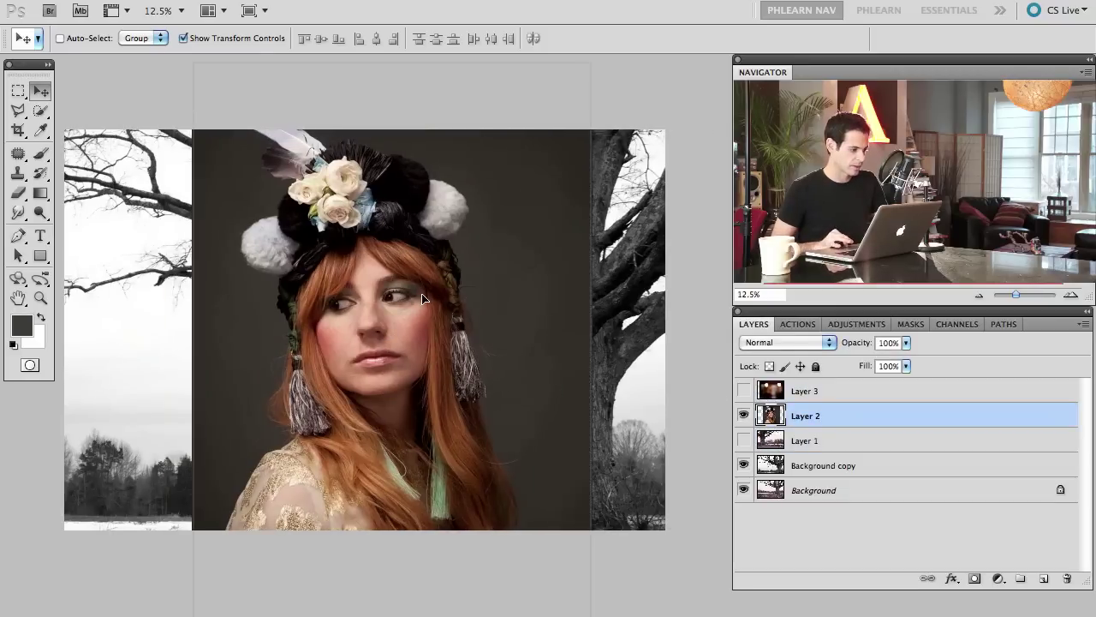
Convert the portrait to black and white with Reds 51, Yellows 127 and Greens 42.
click(175, 2)
mouse_move(214, 1)
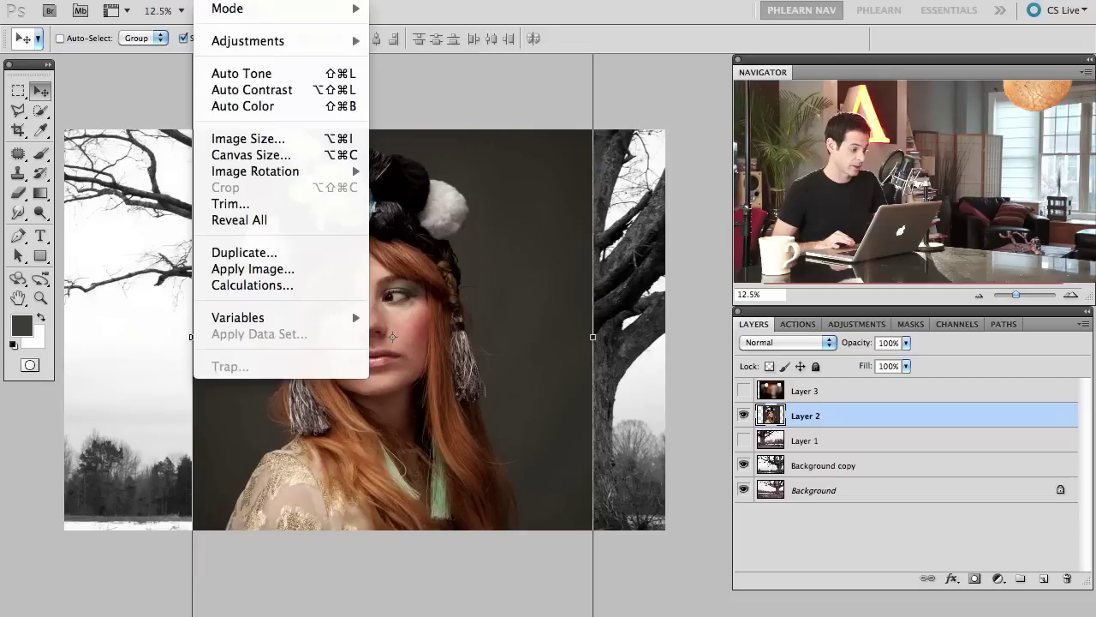
mouse_move(269, 41)
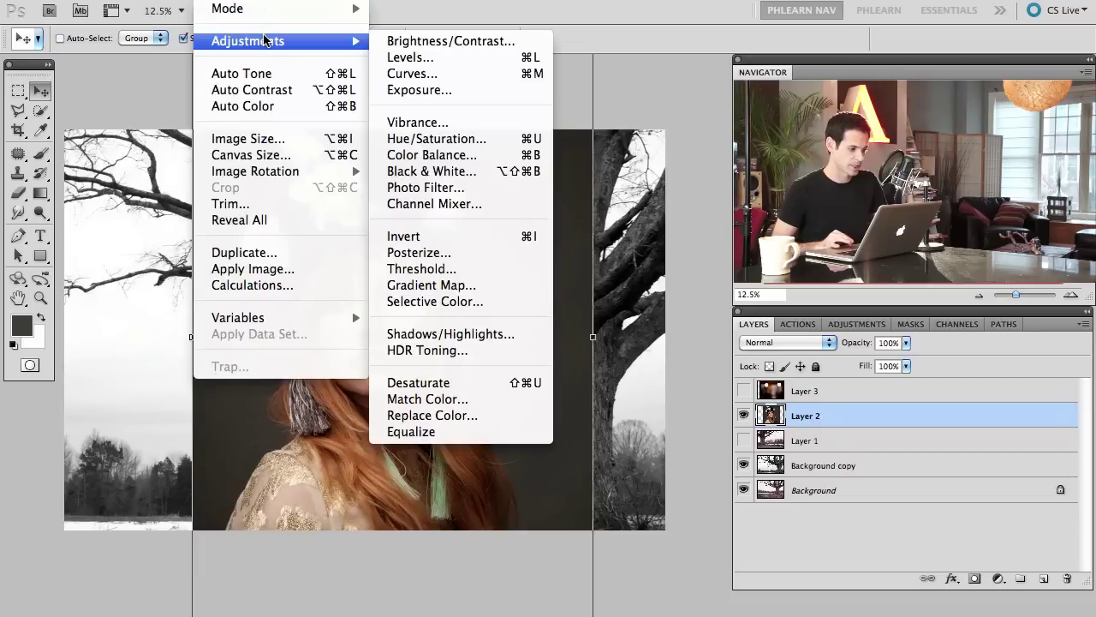
click(481, 168)
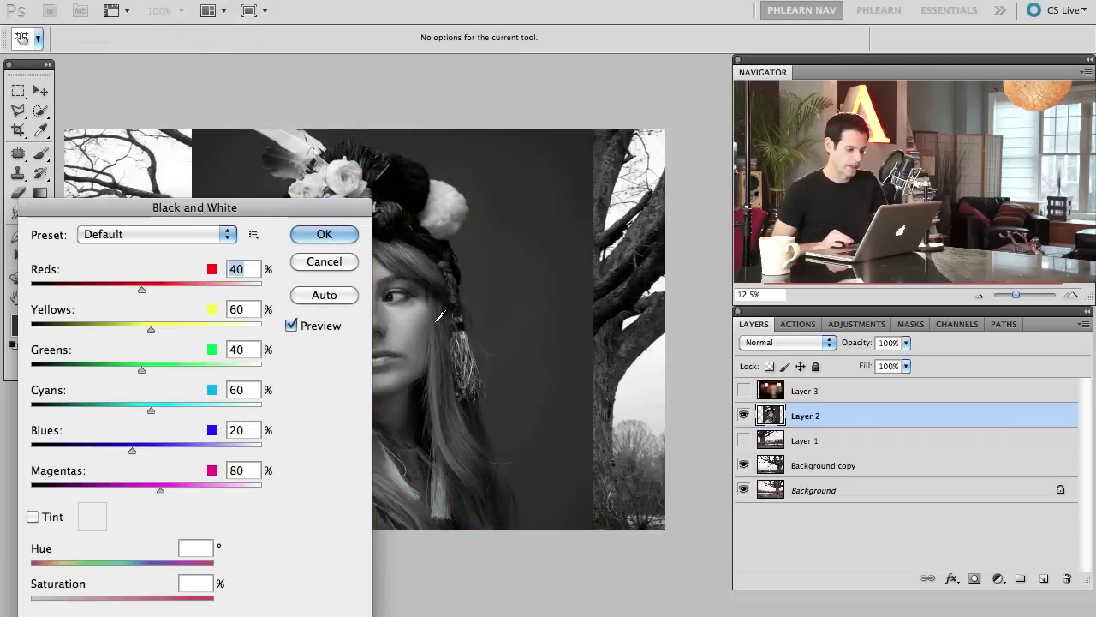
drag(423, 340, 566, 330)
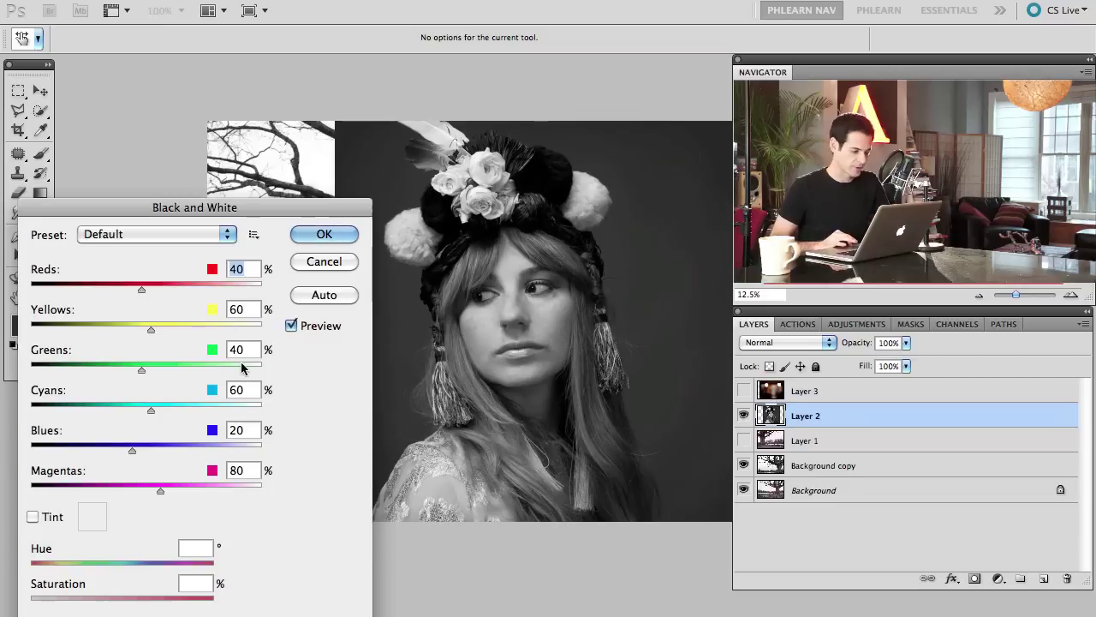
drag(142, 287, 181, 334)
mouse_move(142, 370)
mouse_down()
mouse_move(179, 371)
mouse_move(142, 372)
mouse_up()
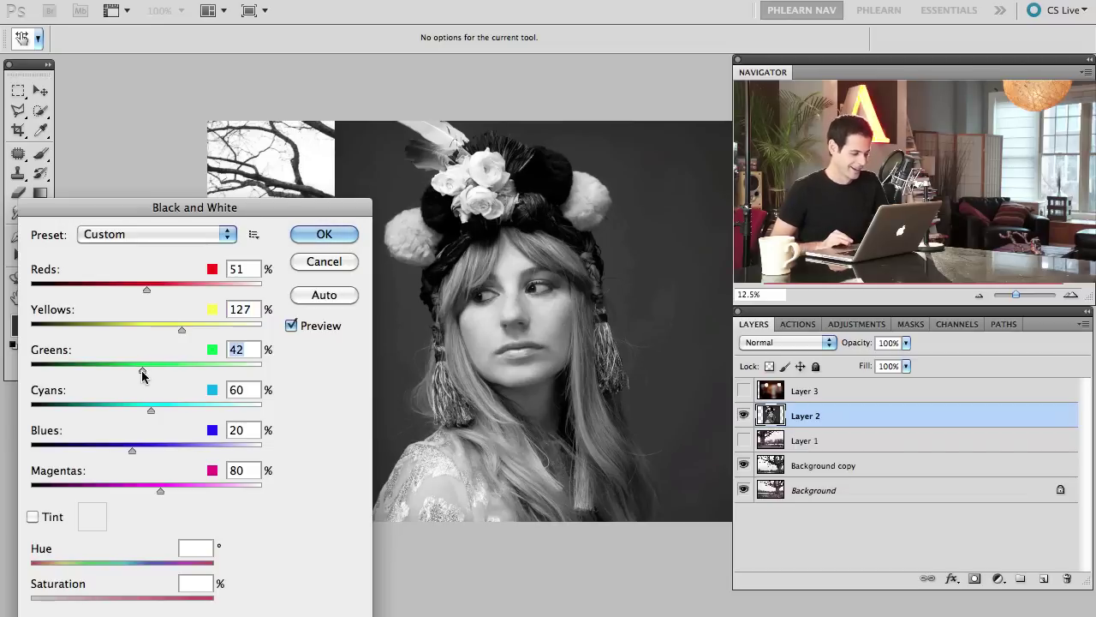
click(325, 234)
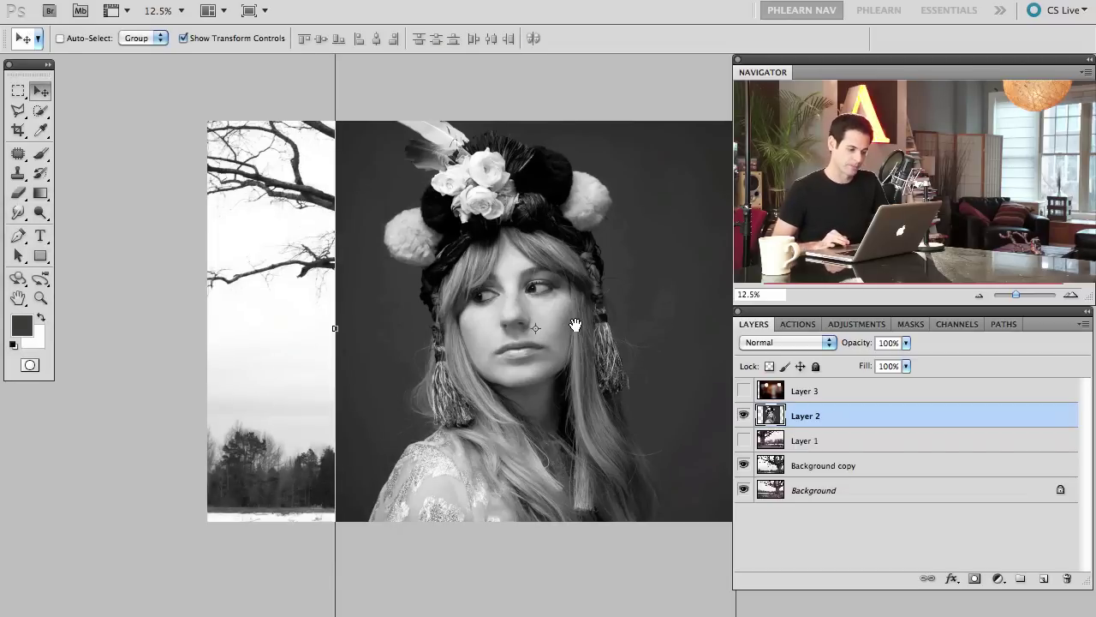
Show and select bokeh Layer 3 and convert it to black and white with Reds -27.
click(744, 392)
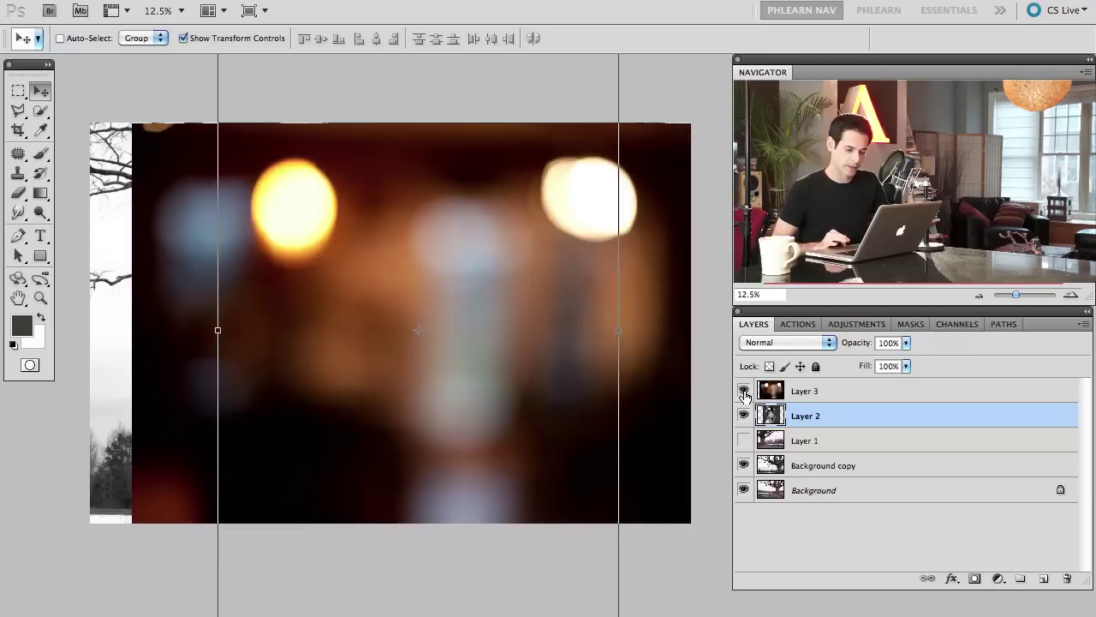
click(840, 392)
click(220, 4)
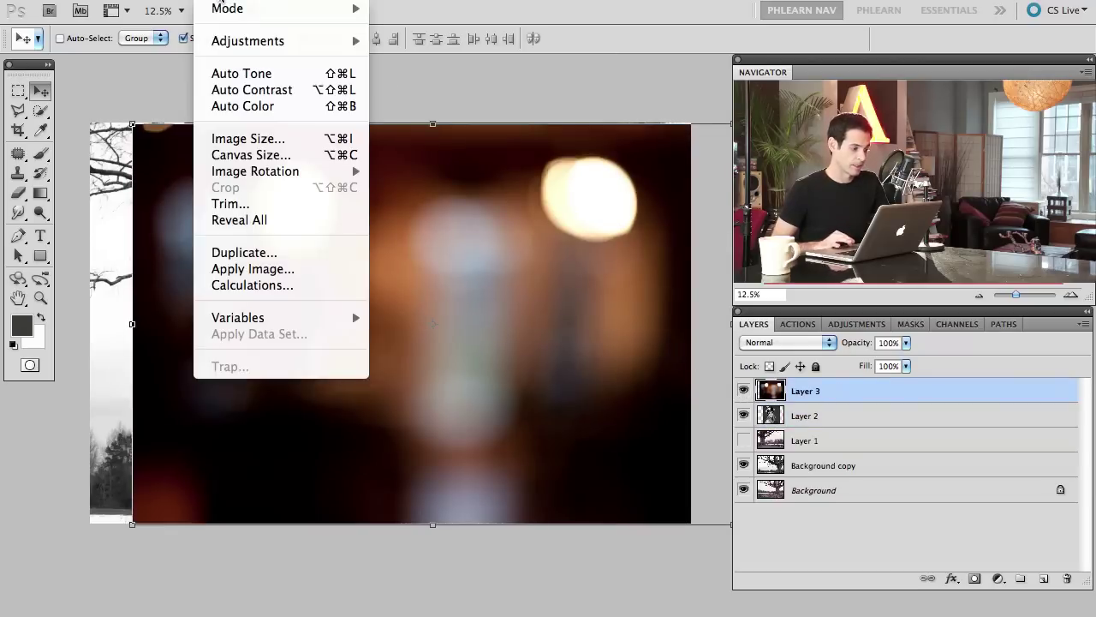
mouse_move(244, 41)
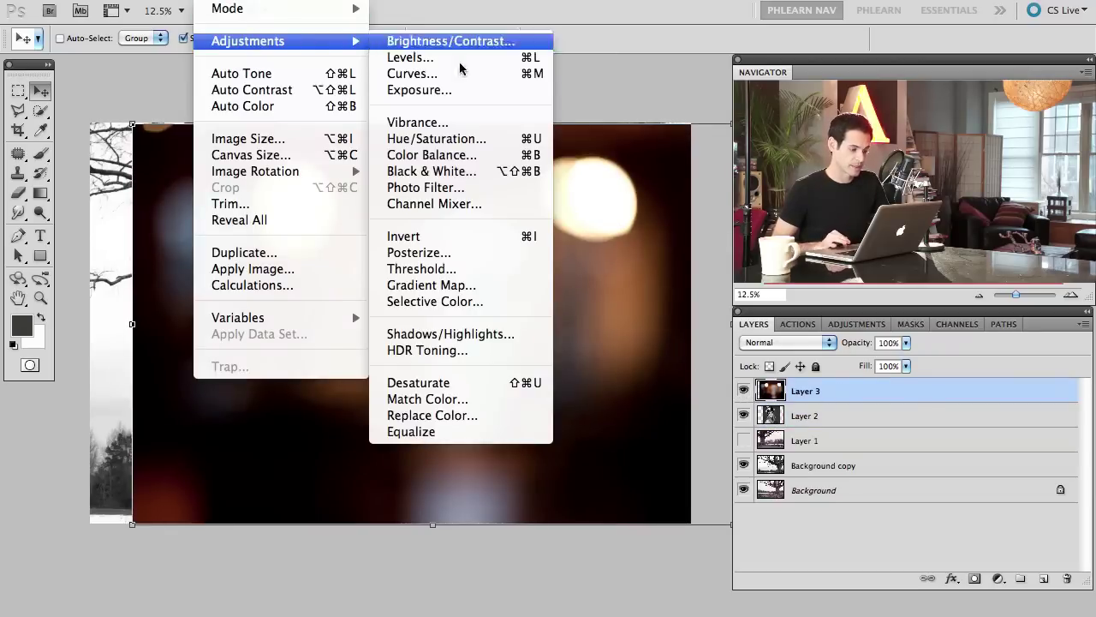
click(467, 170)
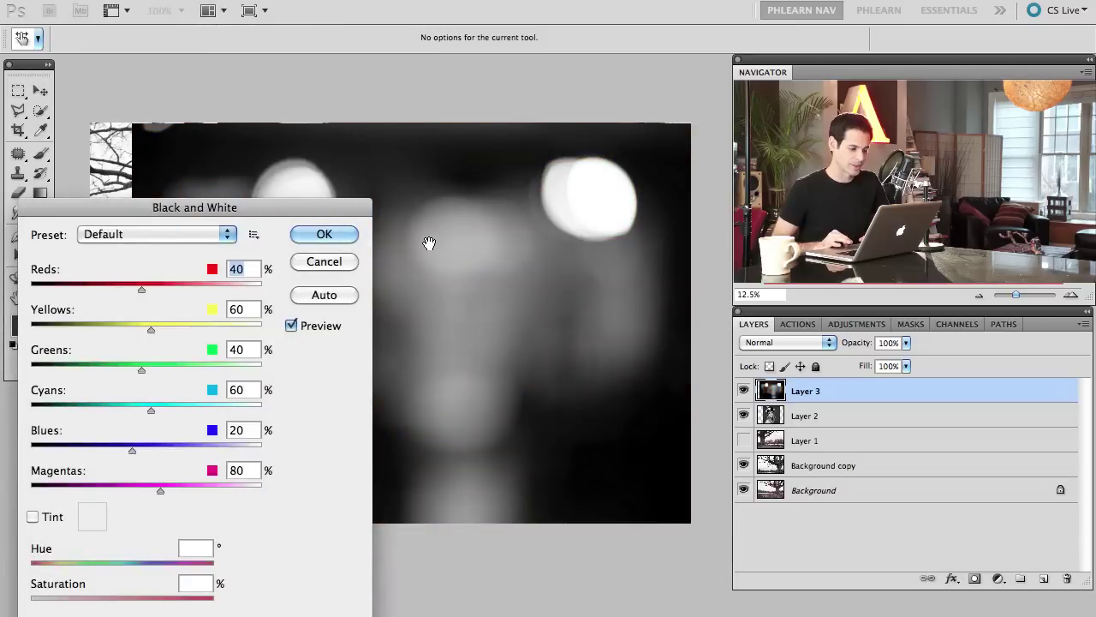
drag(428, 240, 472, 240)
drag(303, 212, 343, 175)
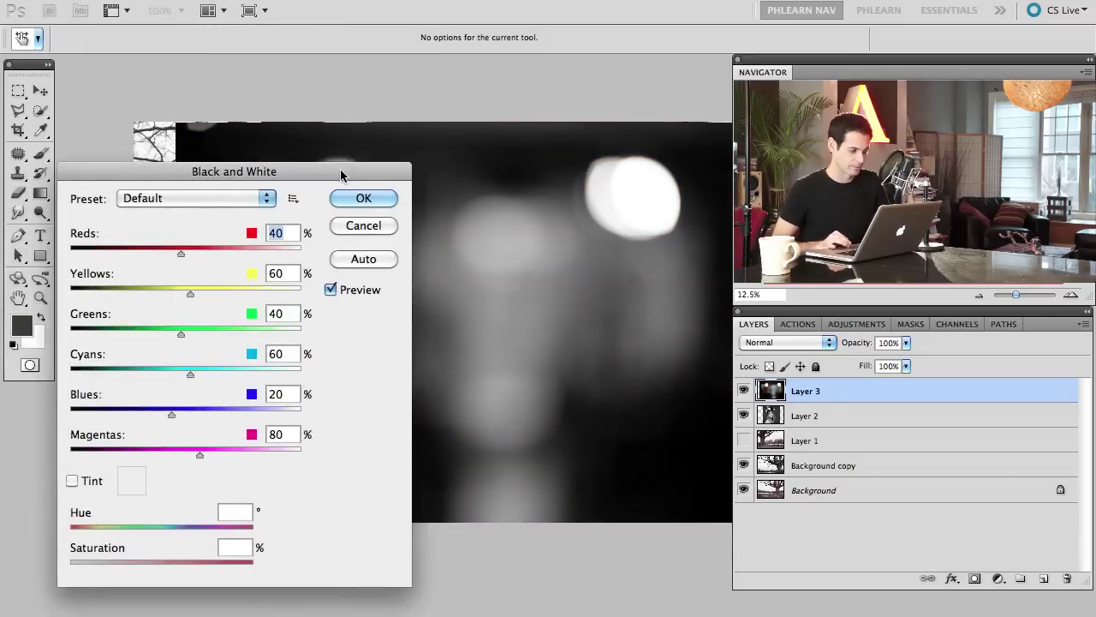
drag(189, 255, 165, 256)
click(364, 198)
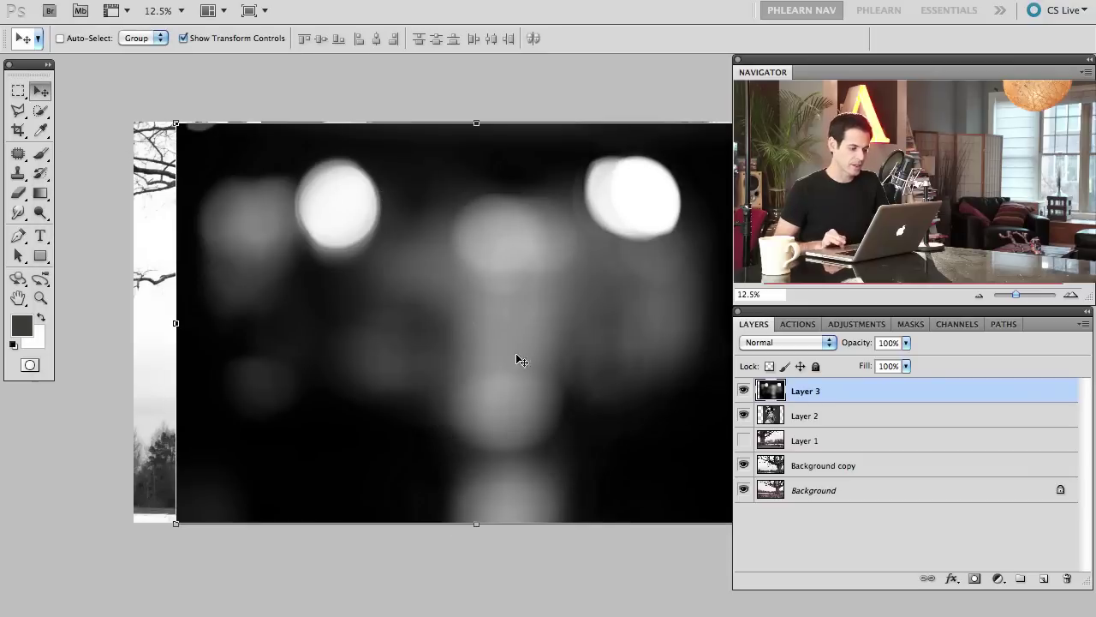
Hide Layer 3 and Layer 2 and select the Background copy tree layer.
drag(483, 260, 432, 271)
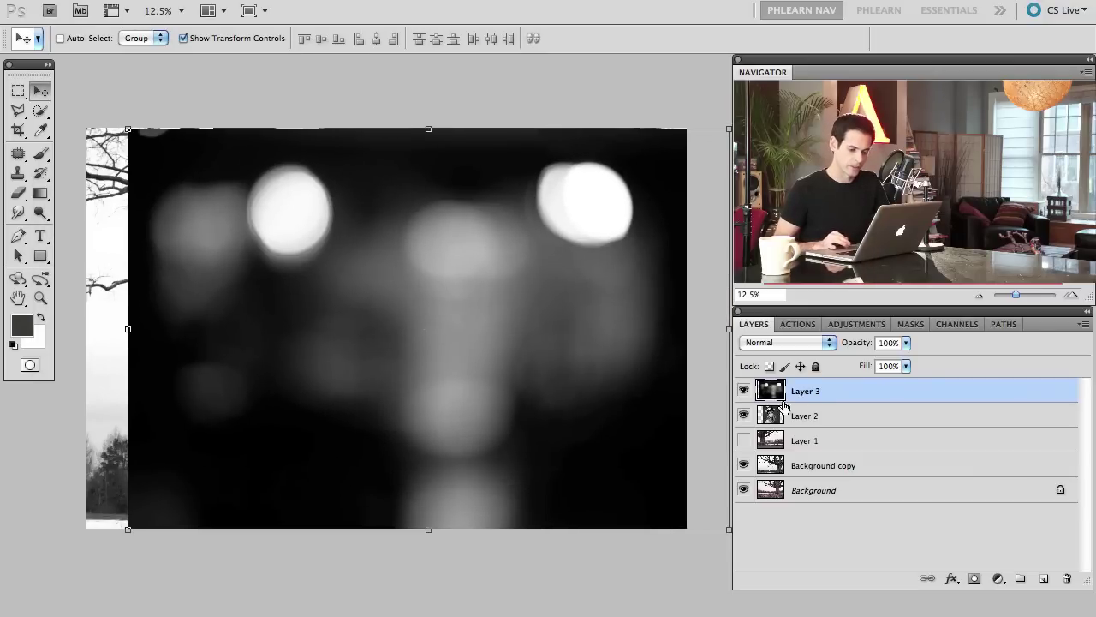
click(738, 391)
scroll(514, 463, right, 2)
scroll(514, 462, up, 2)
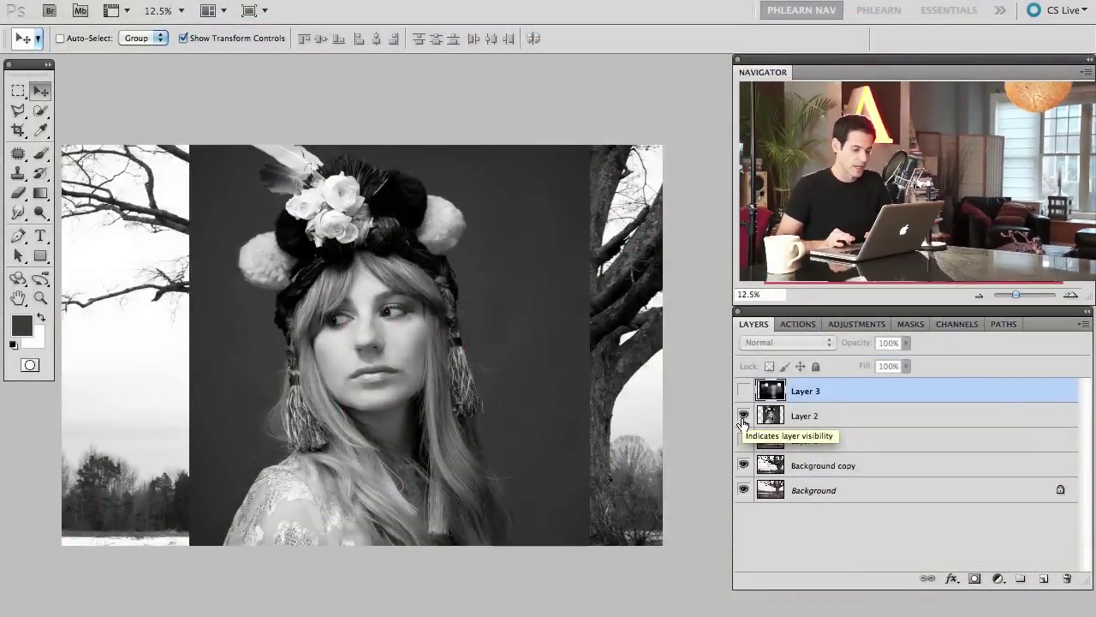
click(743, 416)
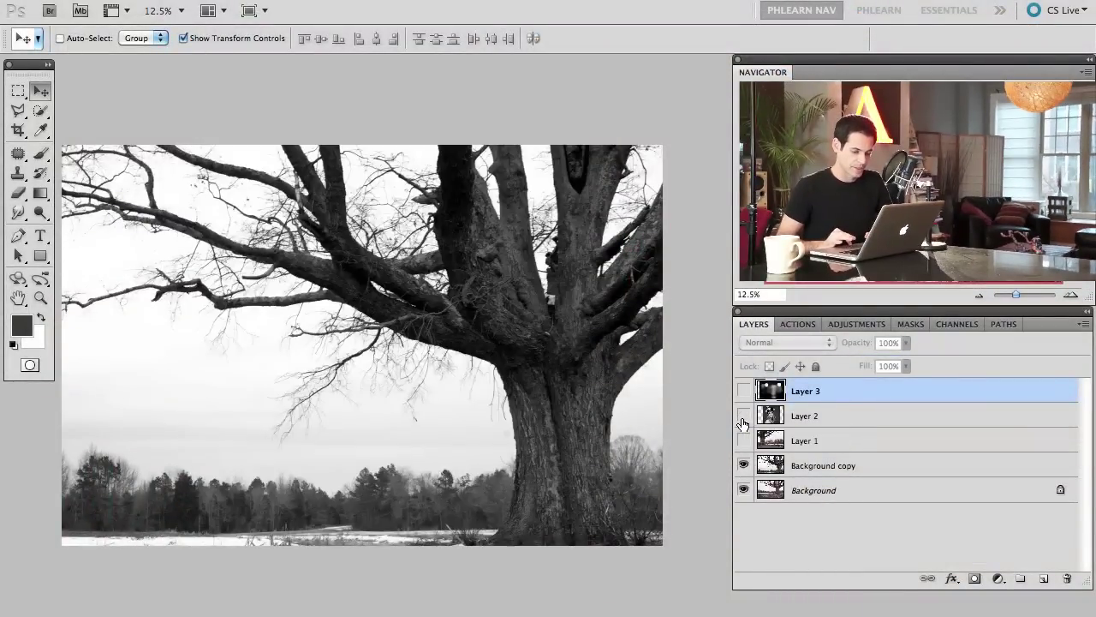
click(829, 466)
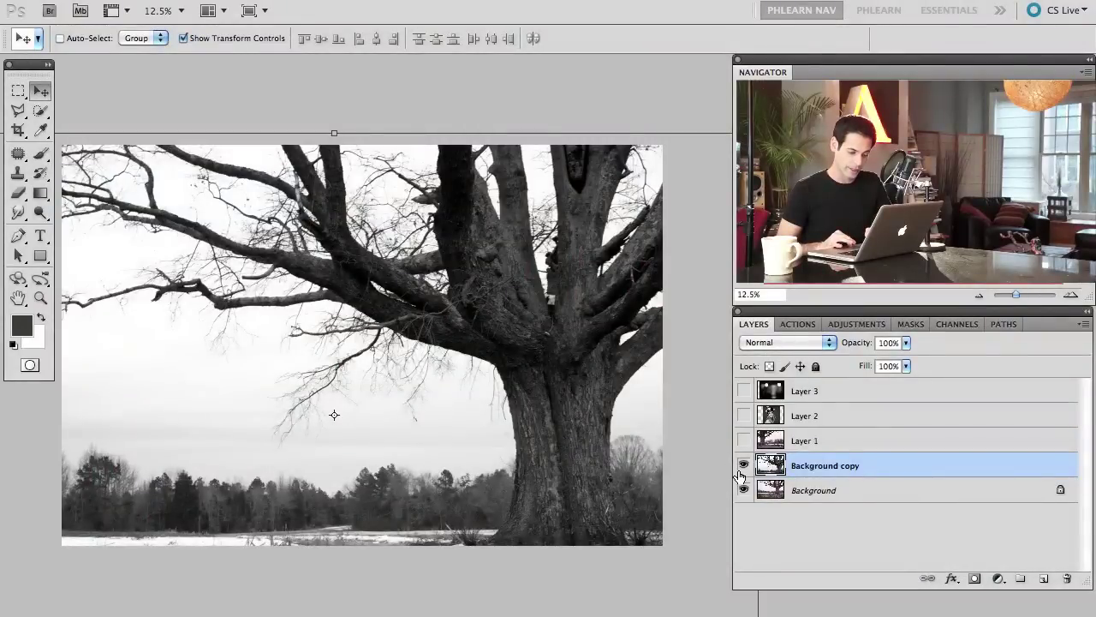
click(743, 468)
Open Color Range on the tree copy and sample the sky and trunk colours.
click(743, 467)
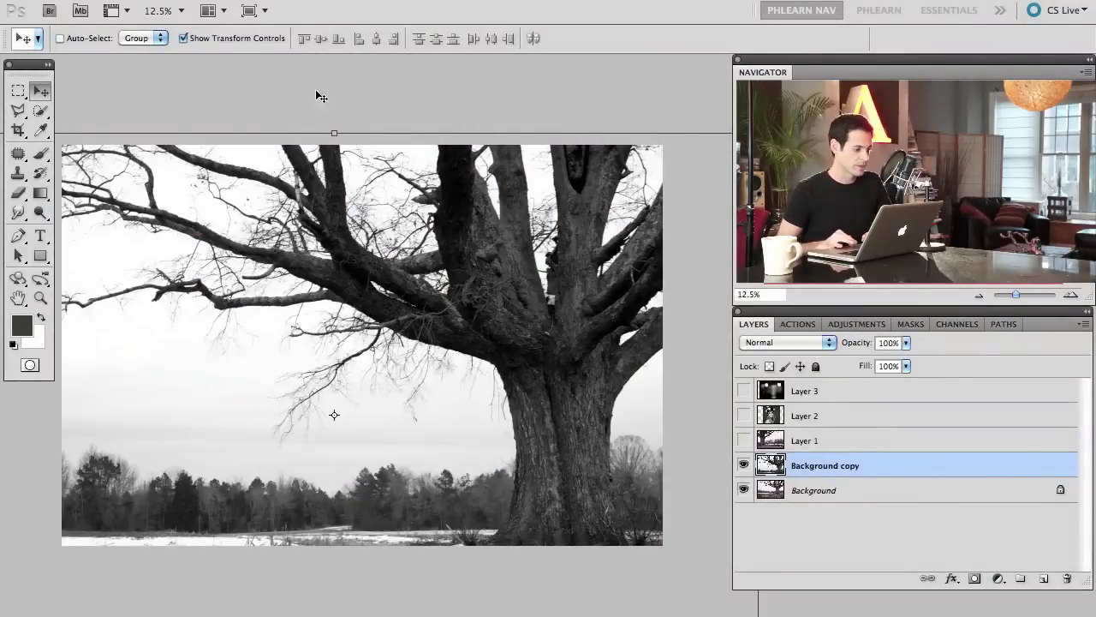
click(310, 0)
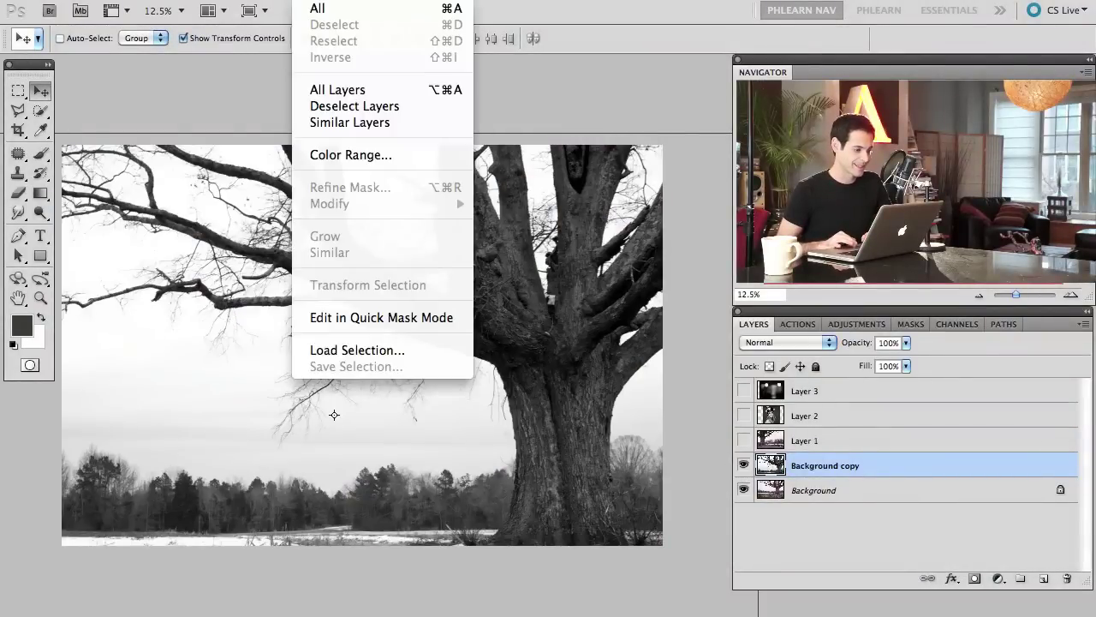
click(380, 155)
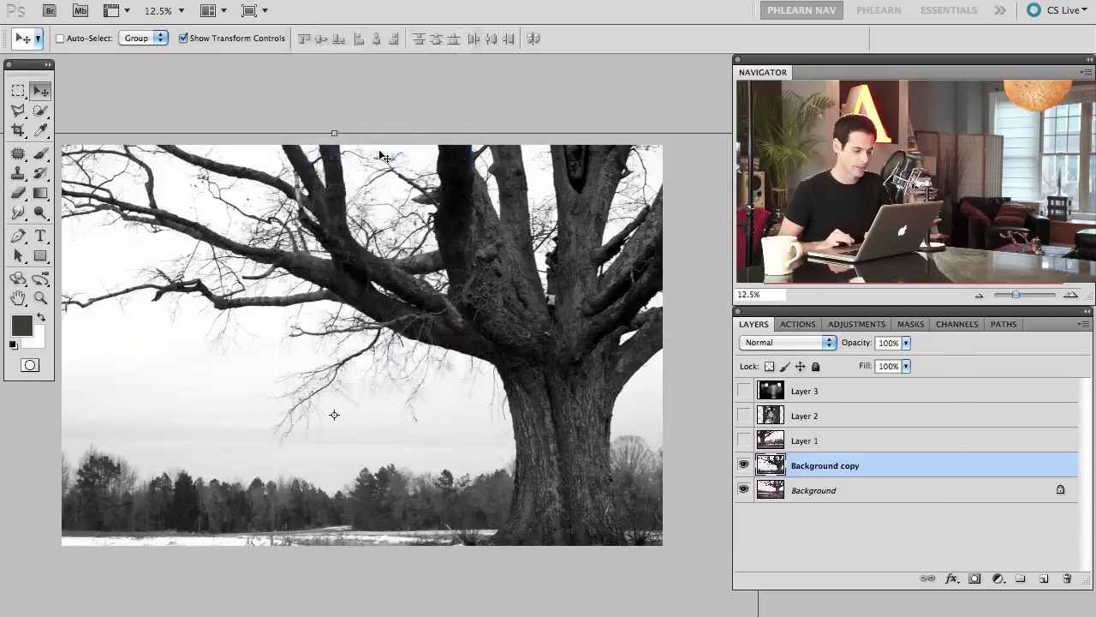
click(473, 226)
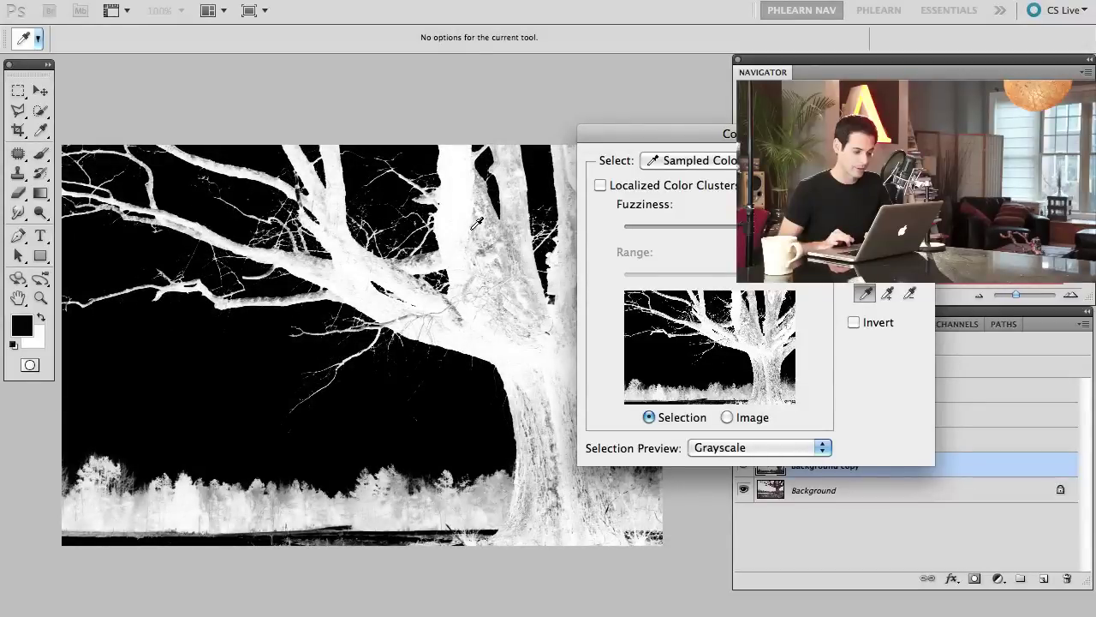
click(502, 240)
click(159, 346)
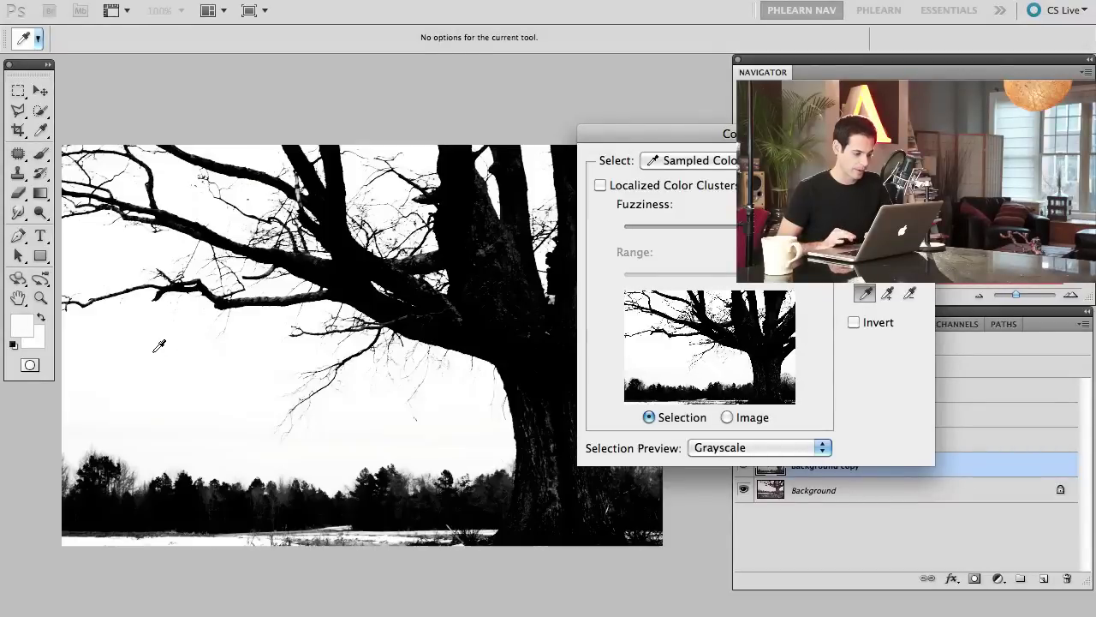
click(503, 311)
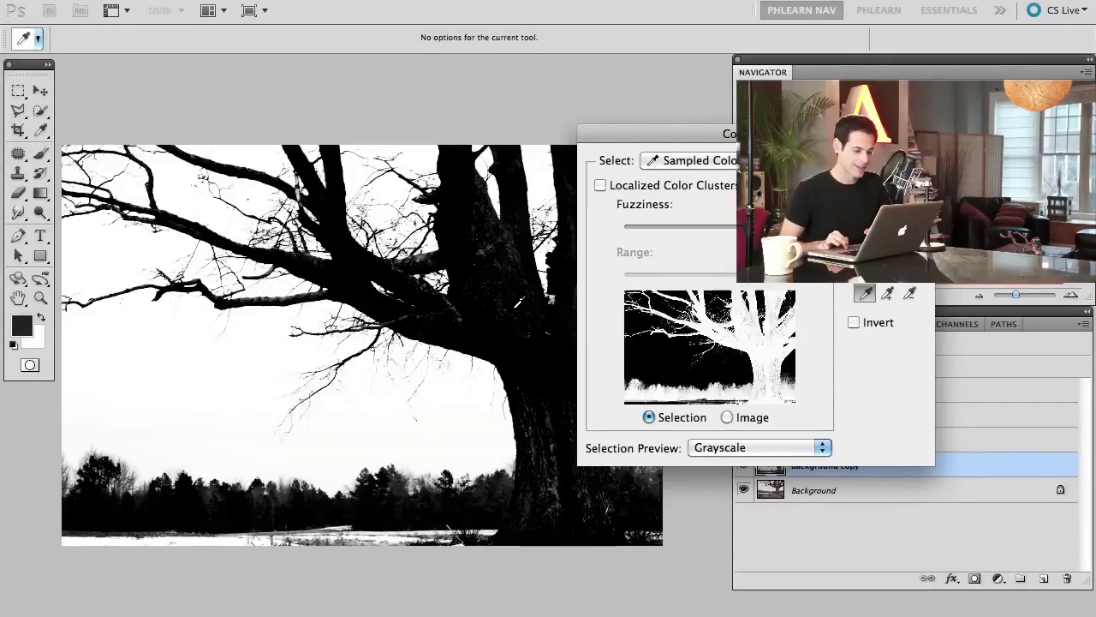
drag(663, 139, 764, 142)
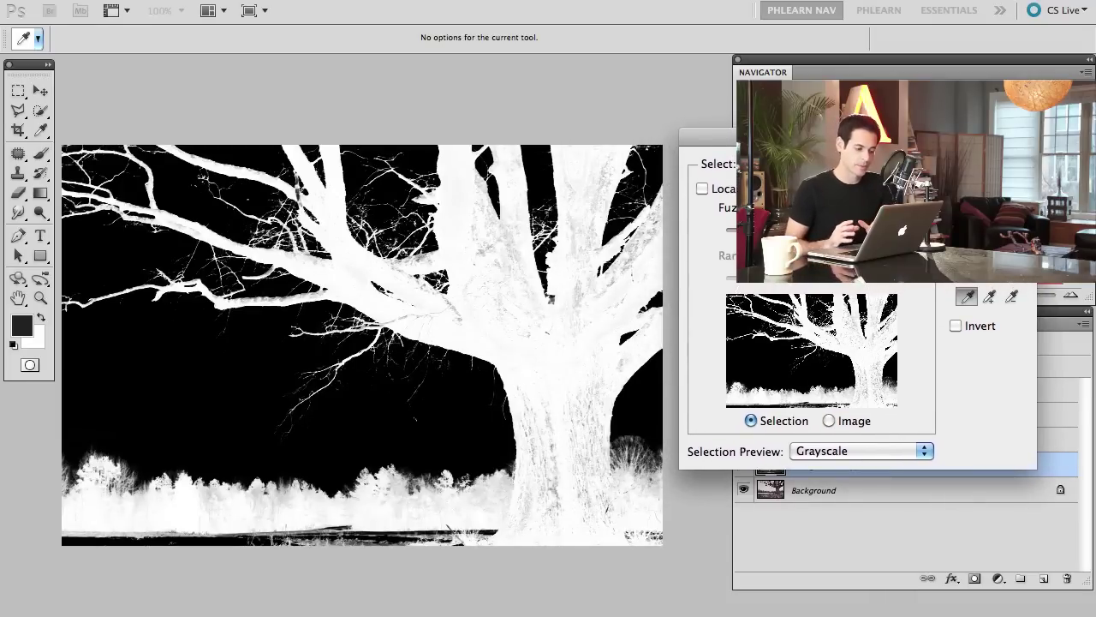
drag(764, 141, 88, 343)
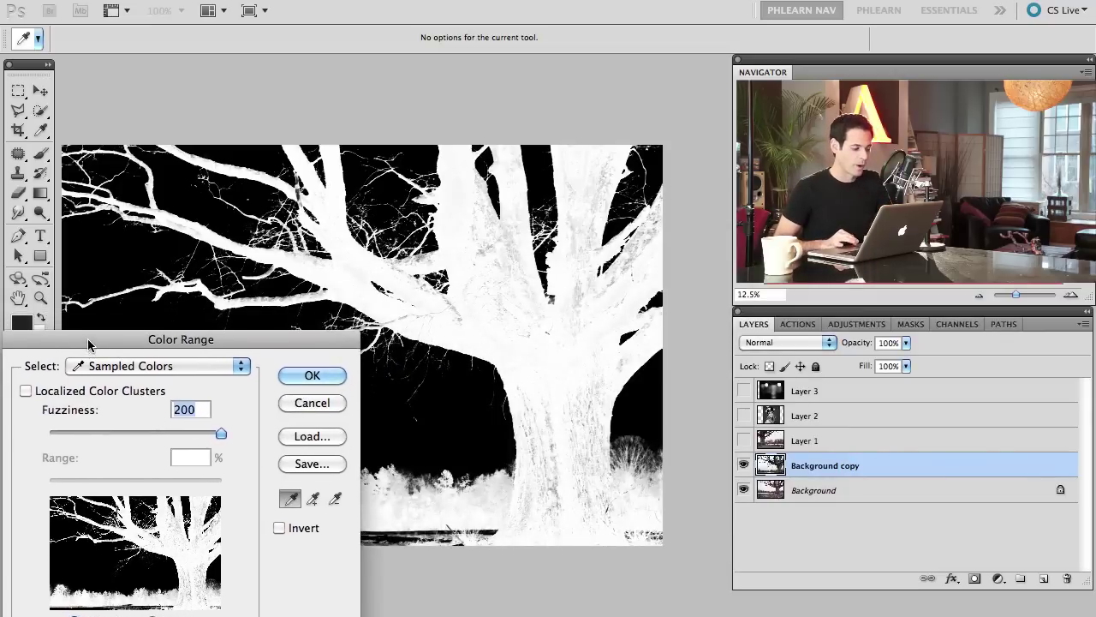
scroll(467, 344, down, 3)
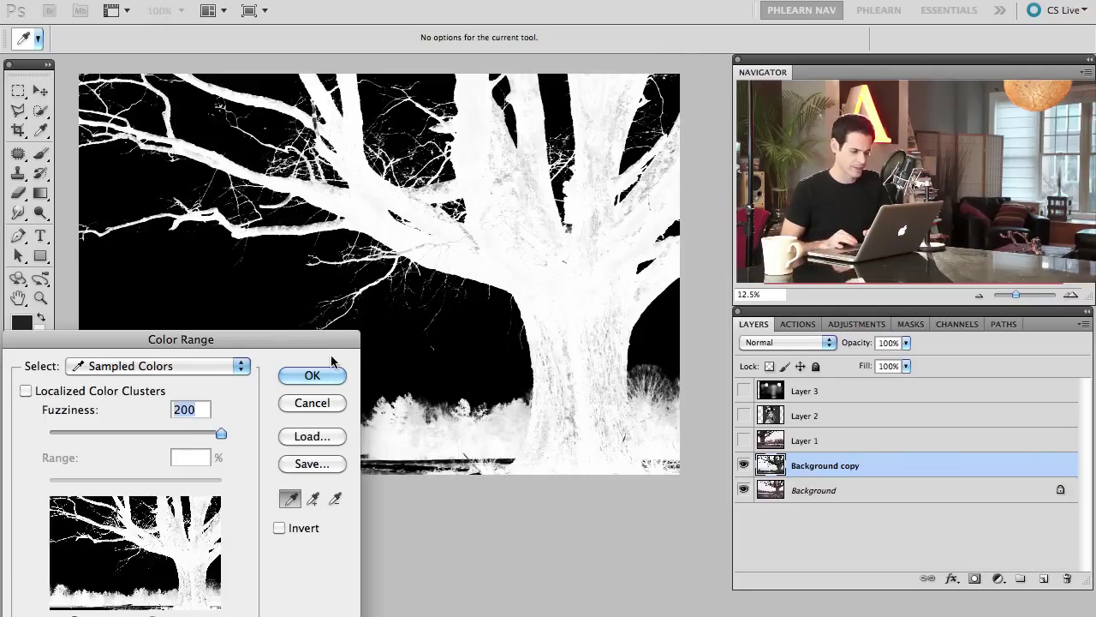
drag(278, 342, 344, 298)
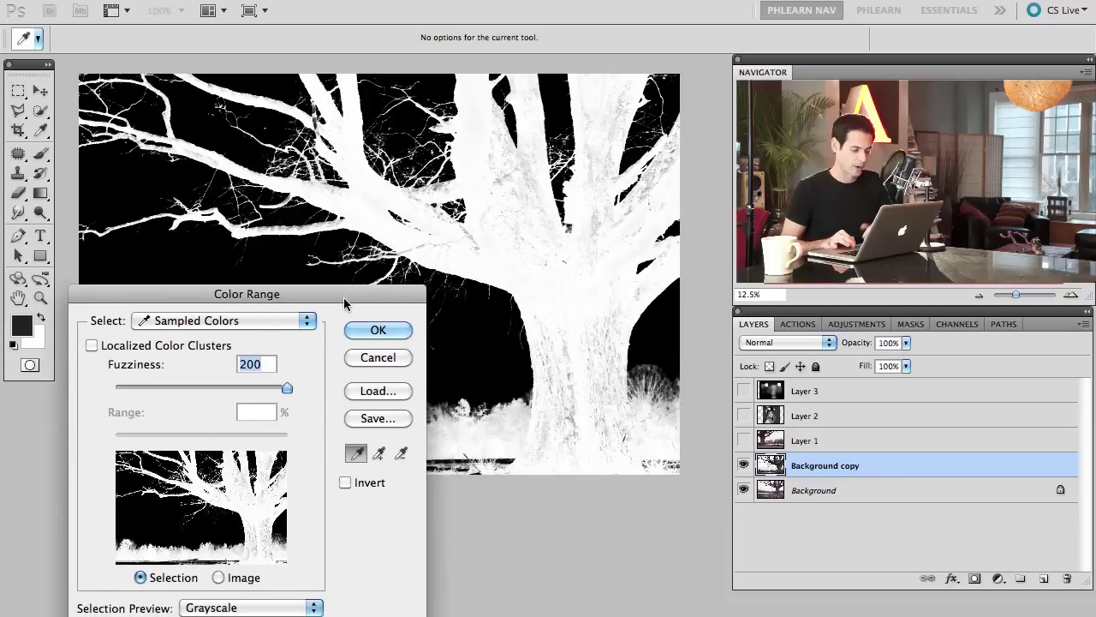
Sample several more trunk and branch spots at Fuzziness 200 and confirm the selection.
click(531, 260)
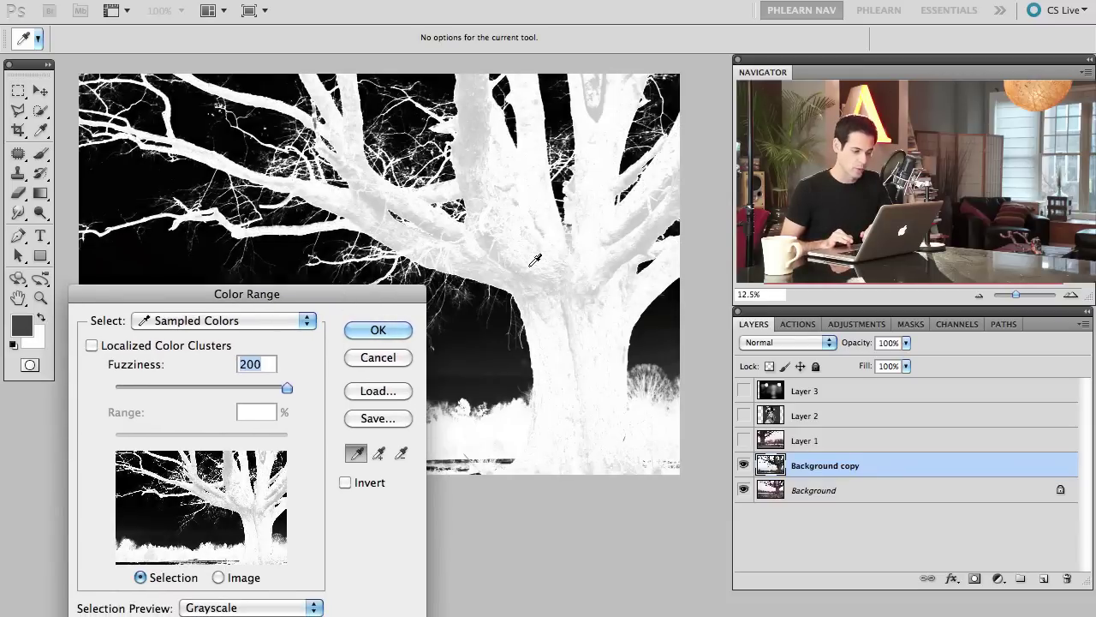
click(537, 277)
click(555, 349)
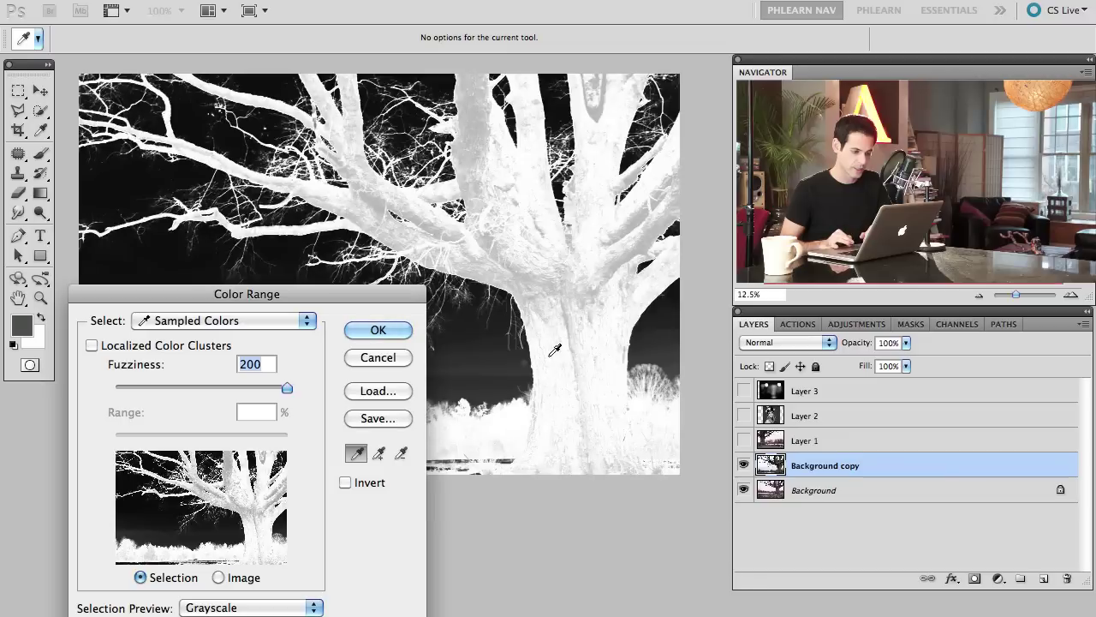
click(605, 348)
click(590, 295)
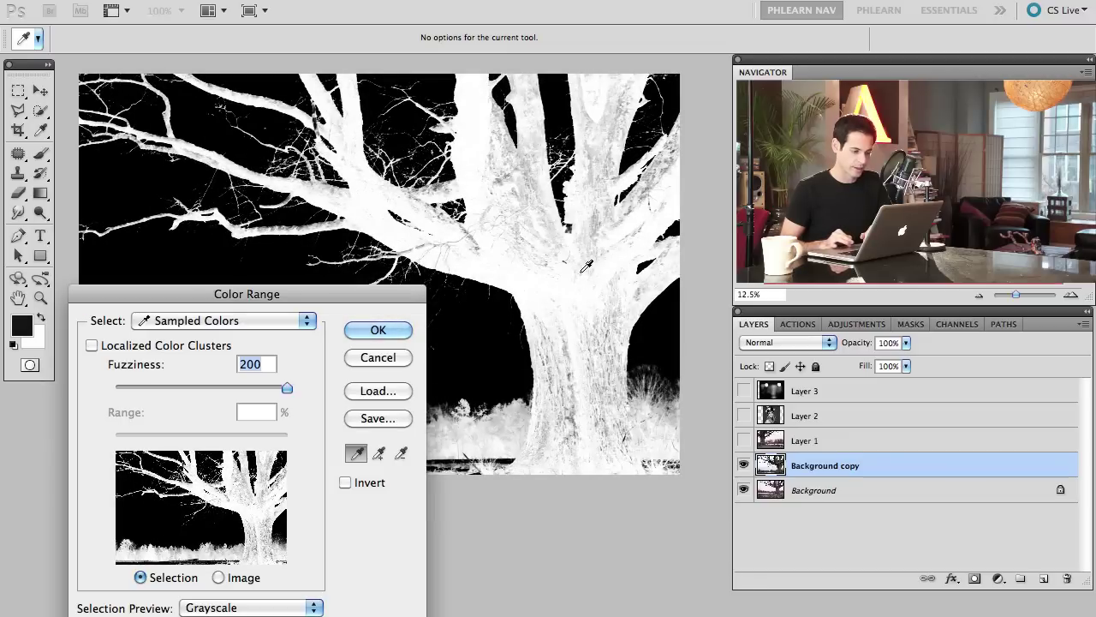
click(550, 248)
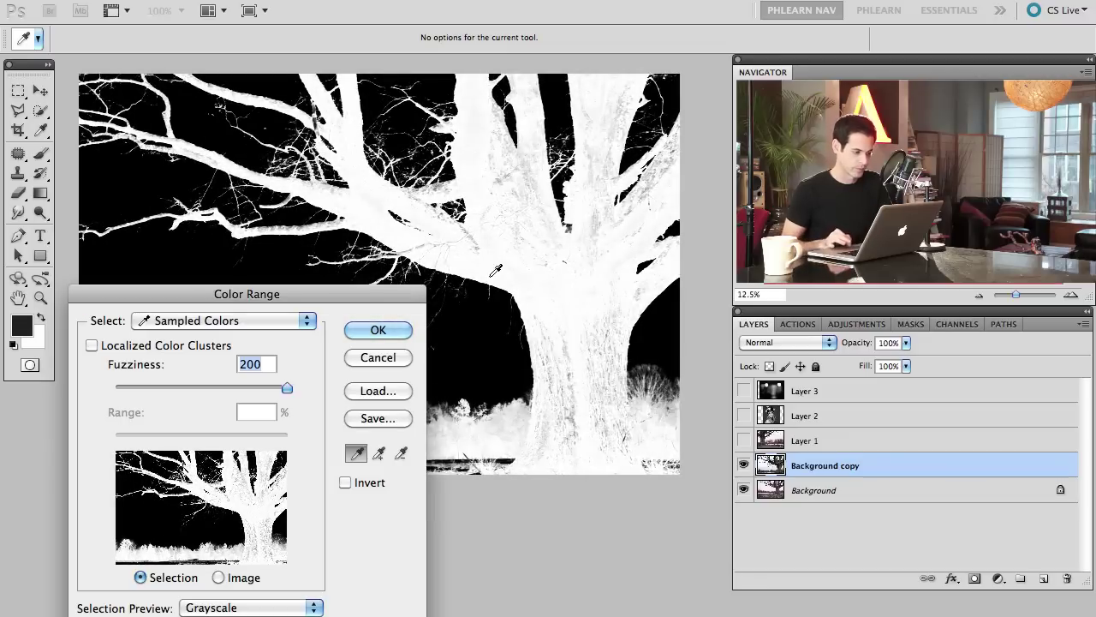
drag(370, 293, 352, 280)
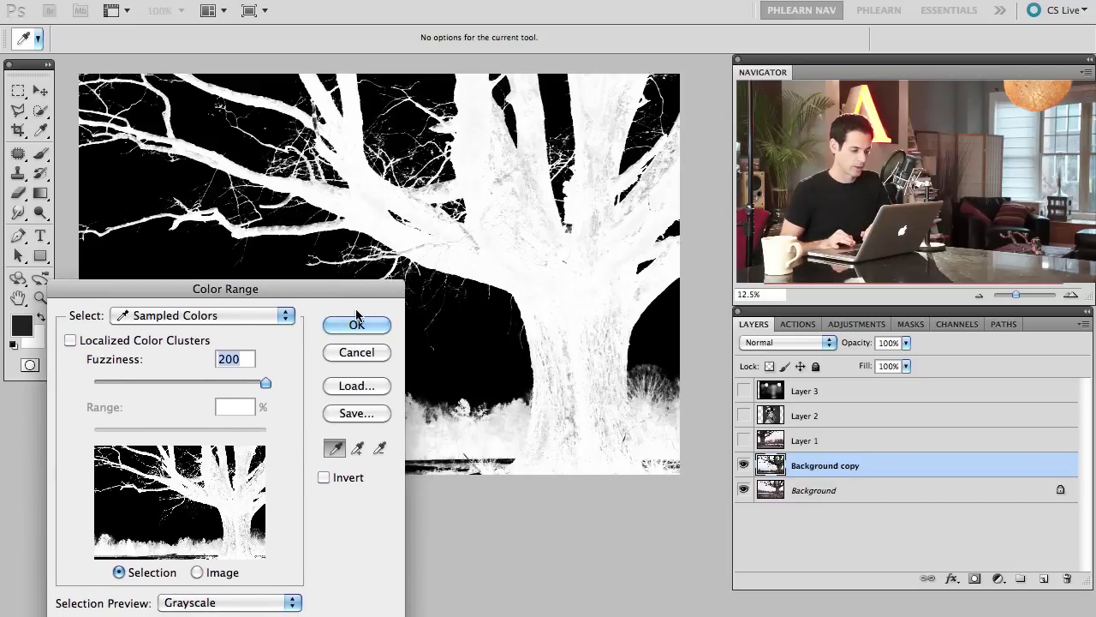
click(358, 321)
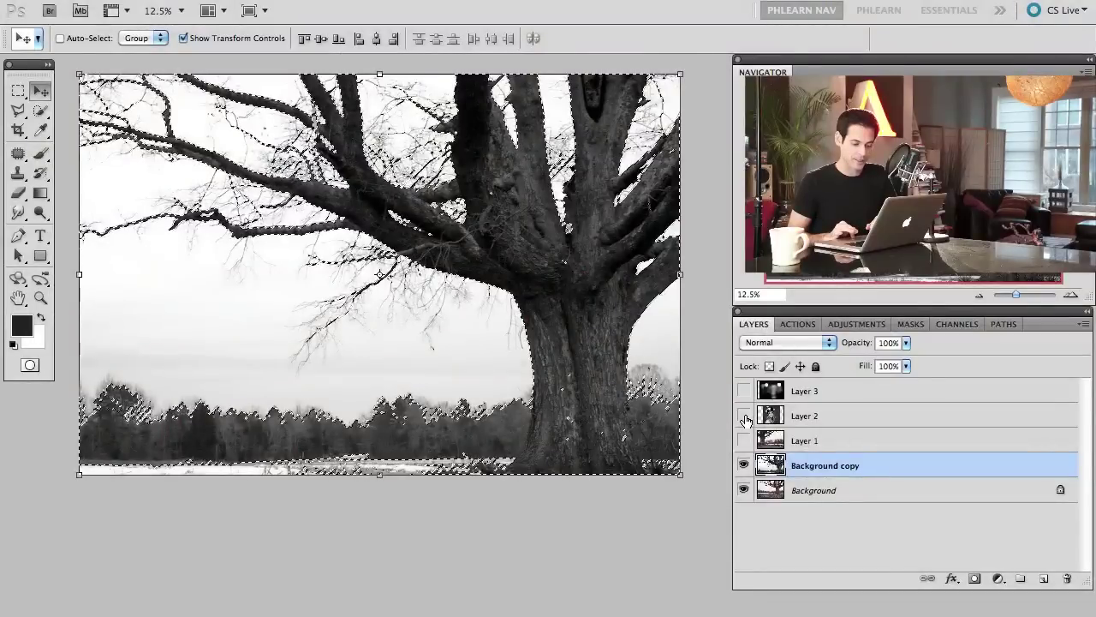
Show and select portrait Layer 2, nudging it slightly down and left.
click(744, 416)
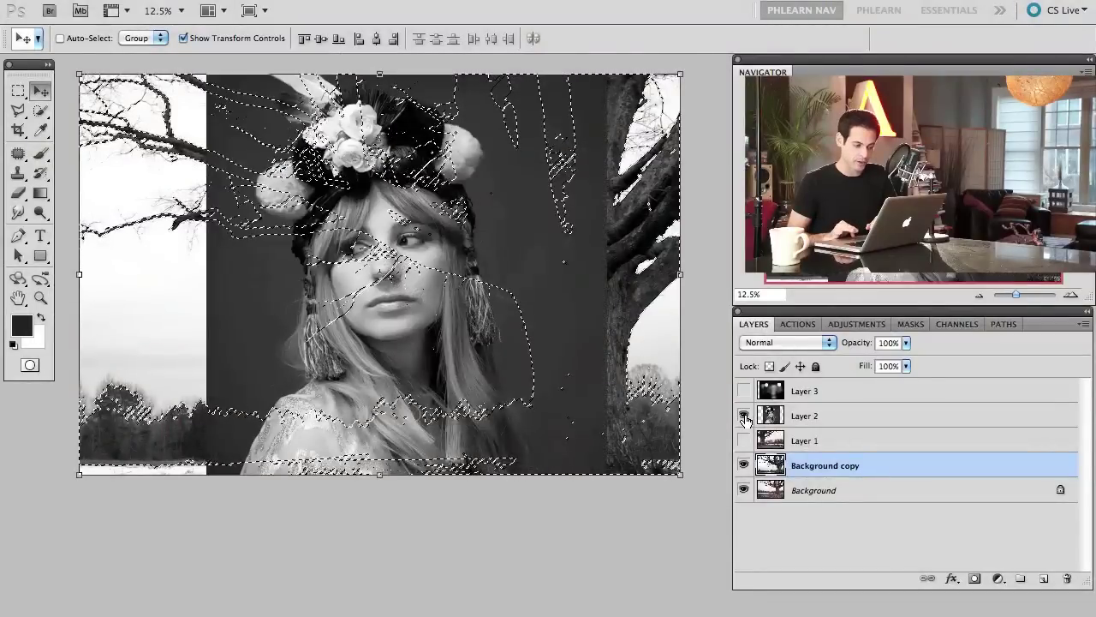
click(810, 416)
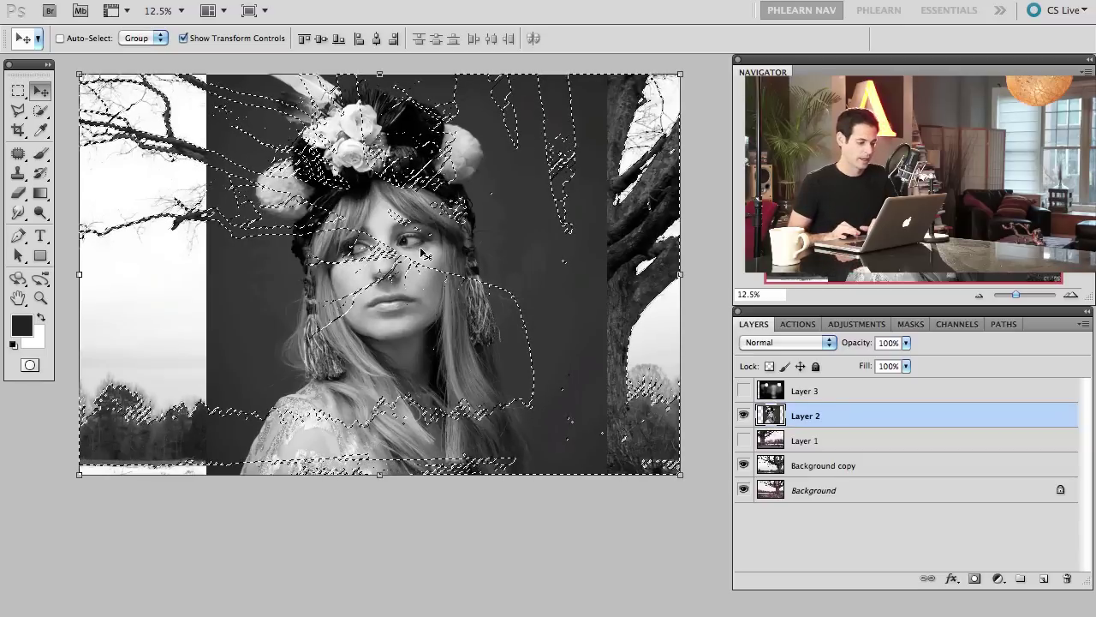
drag(422, 250, 415, 259)
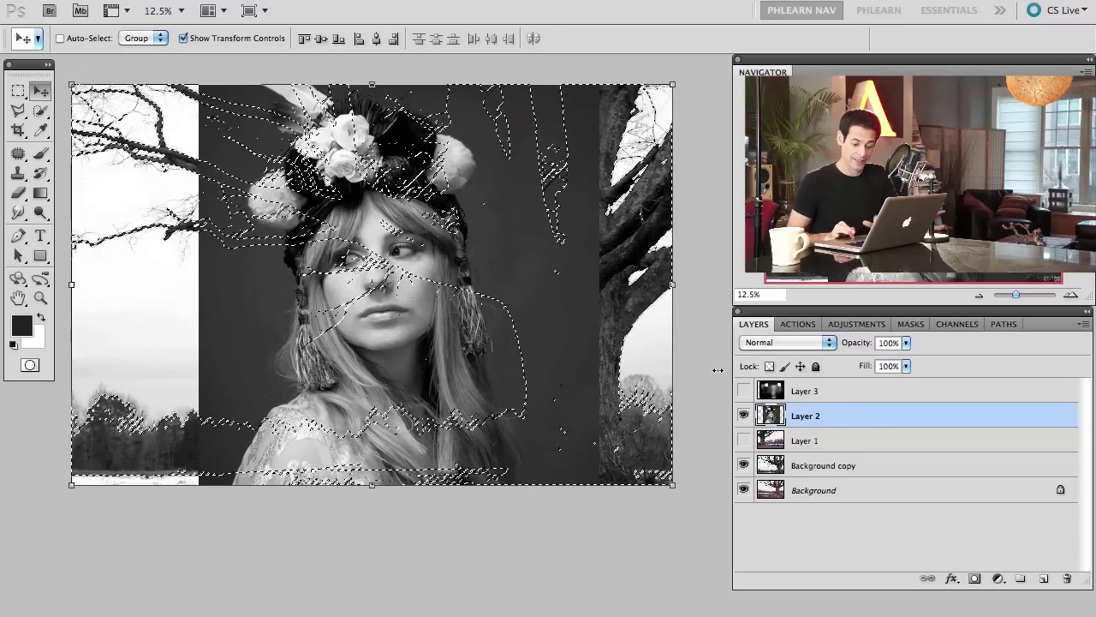
click(846, 465)
click(843, 413)
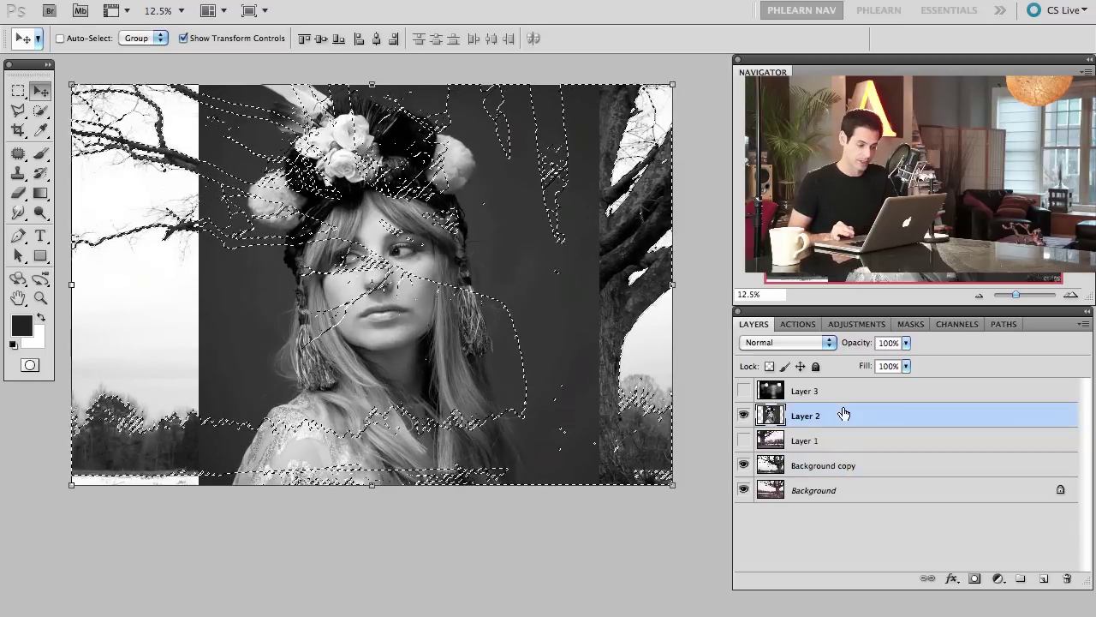
Add a tree-selection layer mask to Layer 2 and try several positions for the masked portrait.
click(976, 580)
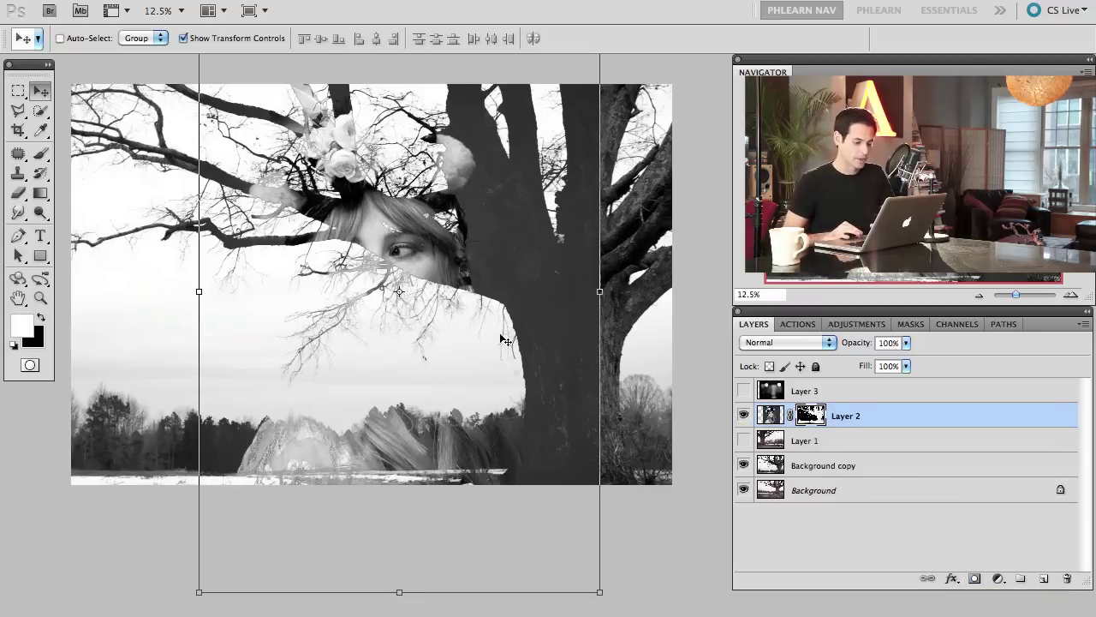
drag(342, 374, 417, 349)
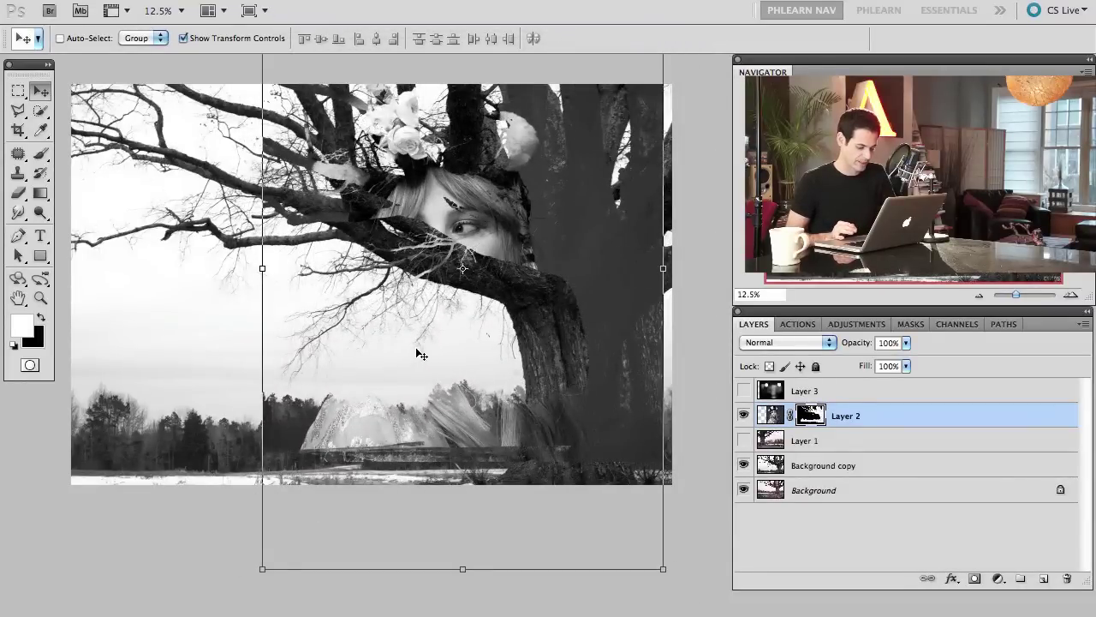
drag(416, 350, 245, 384)
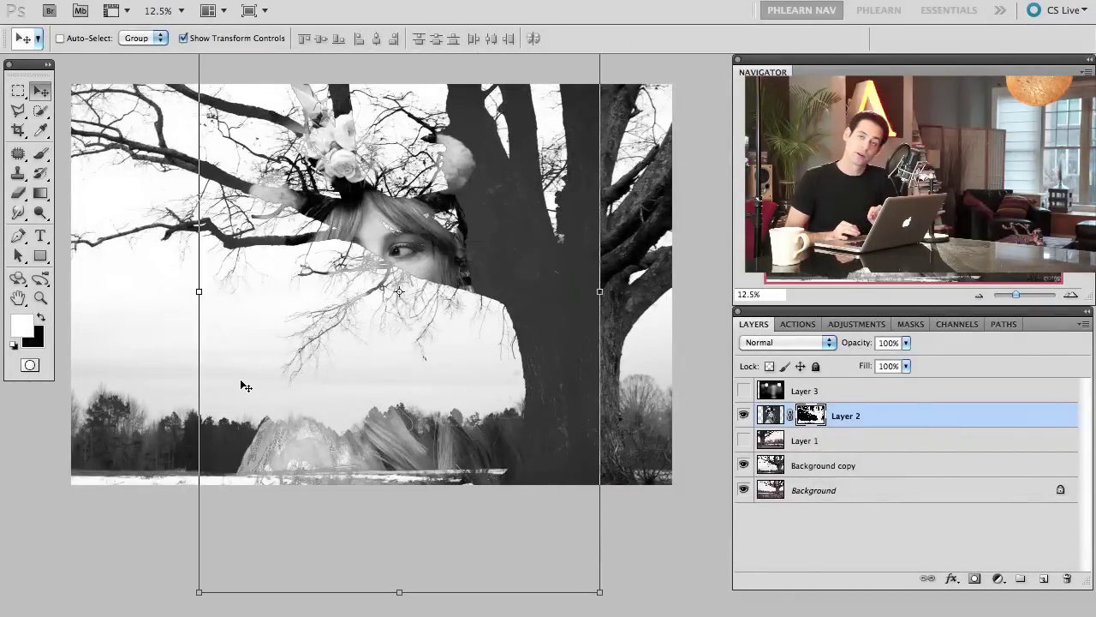
drag(295, 399, 263, 411)
Undo the last move, unlink the portrait from its mask, and shift the face over the trunk.
key(ctrl+z)
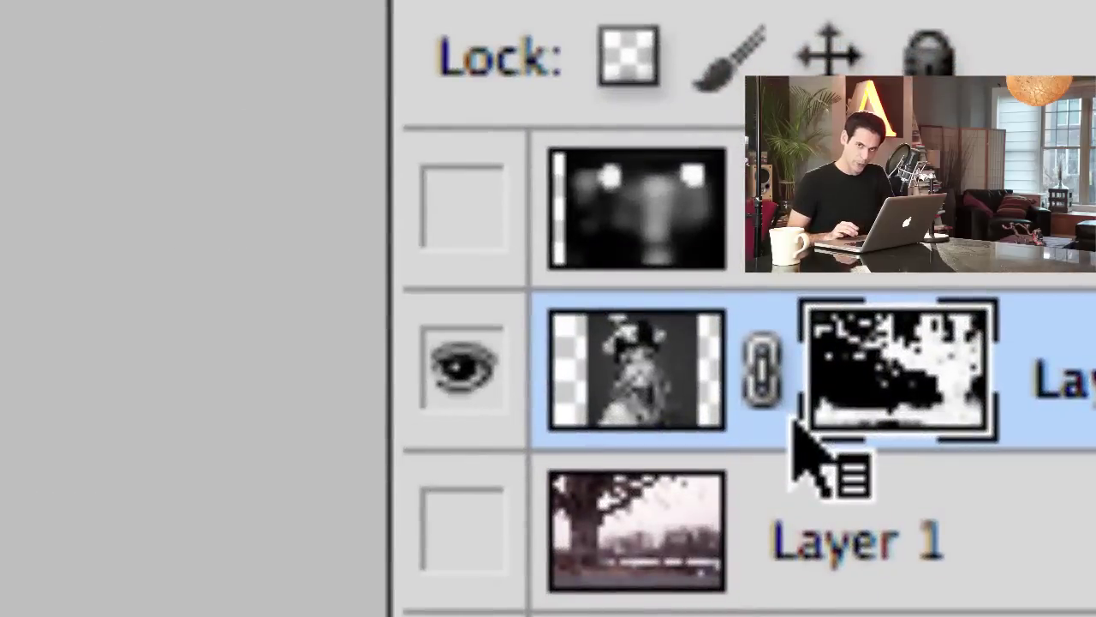
click(763, 372)
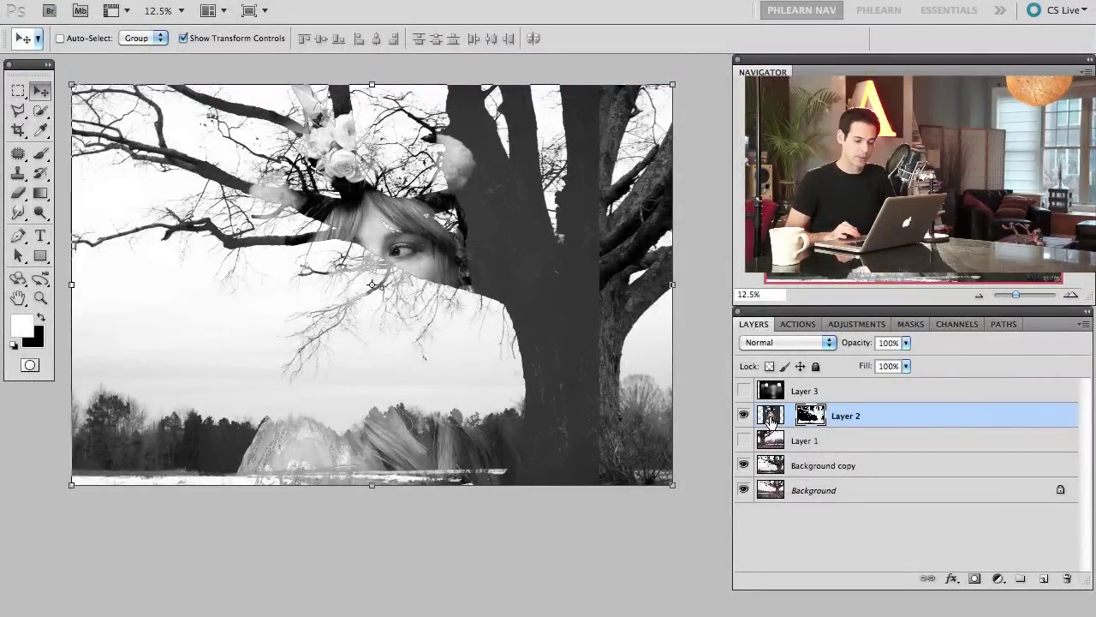
click(771, 417)
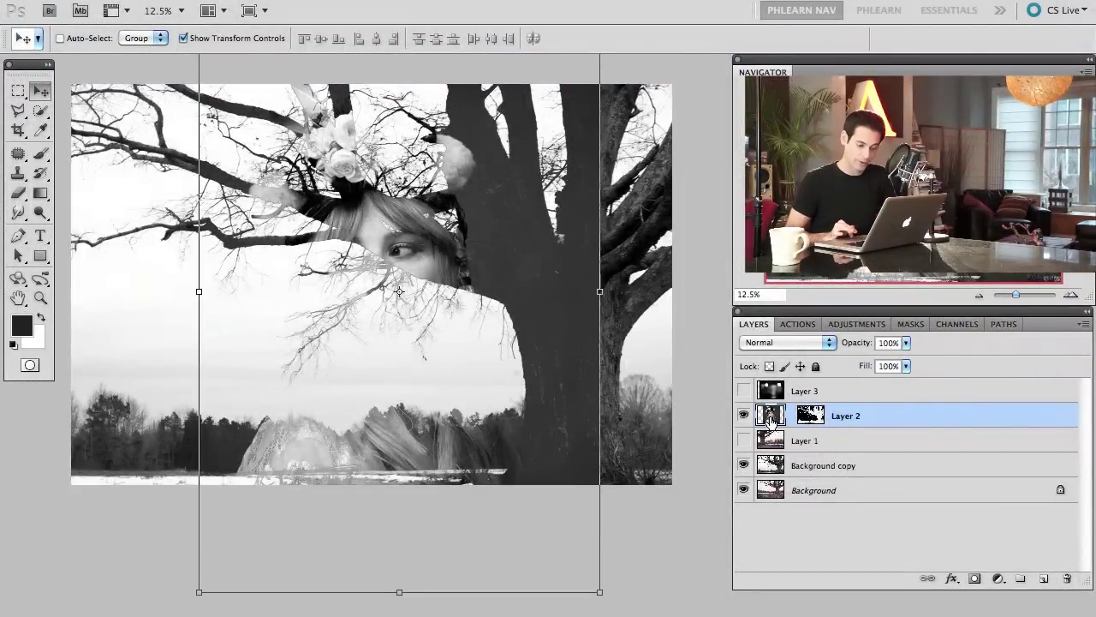
drag(387, 361, 512, 322)
Zoom out and reposition Layer 2's tree mask independently of the portrait.
key(super+minus)
key(super+minus)
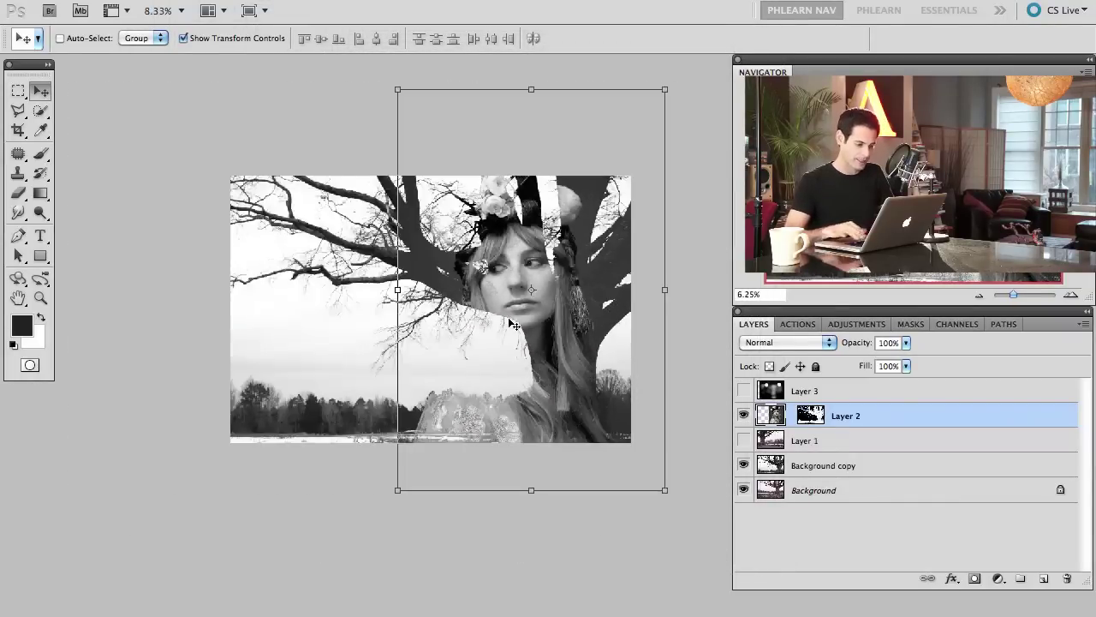
click(817, 418)
drag(545, 344, 594, 361)
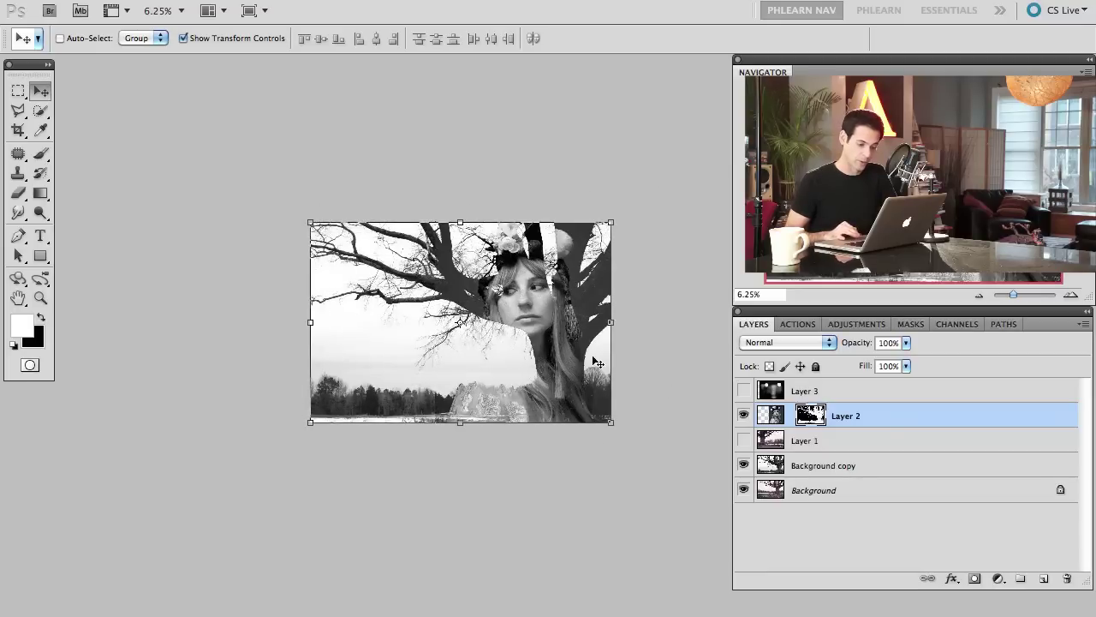
Scale the portrait to about 126%, commit it, and nudge it down and right.
click(771, 420)
drag(619, 459, 682, 525)
mouse_move(554, 496)
mouse_down()
mouse_move(582, 517)
mouse_move(554, 494)
mouse_move(565, 497)
mouse_up()
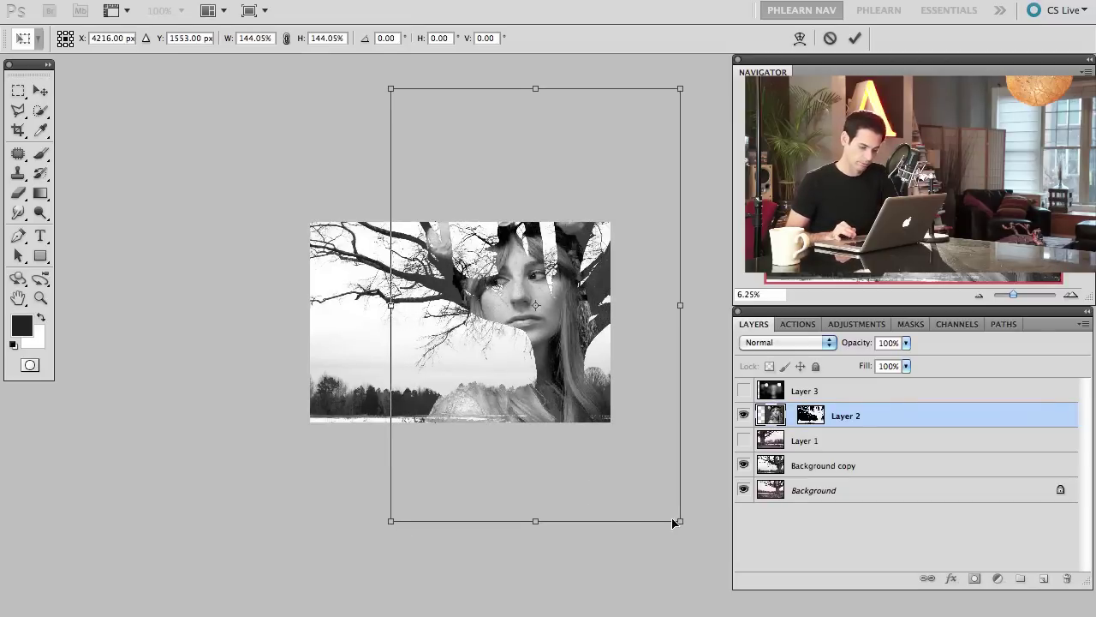
drag(674, 523, 614, 485)
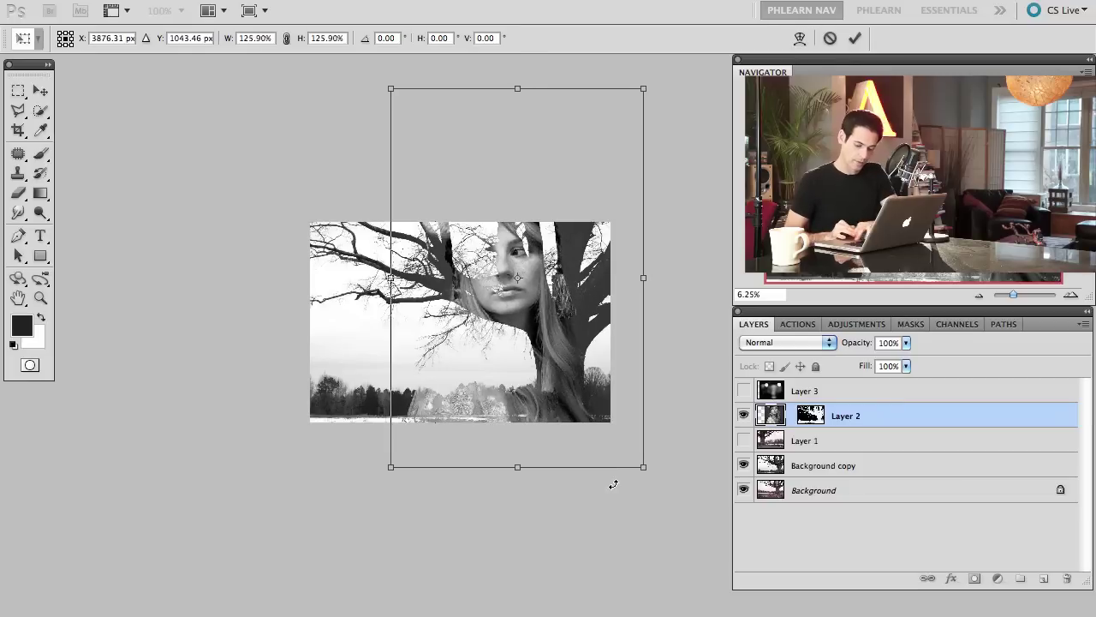
key(Return)
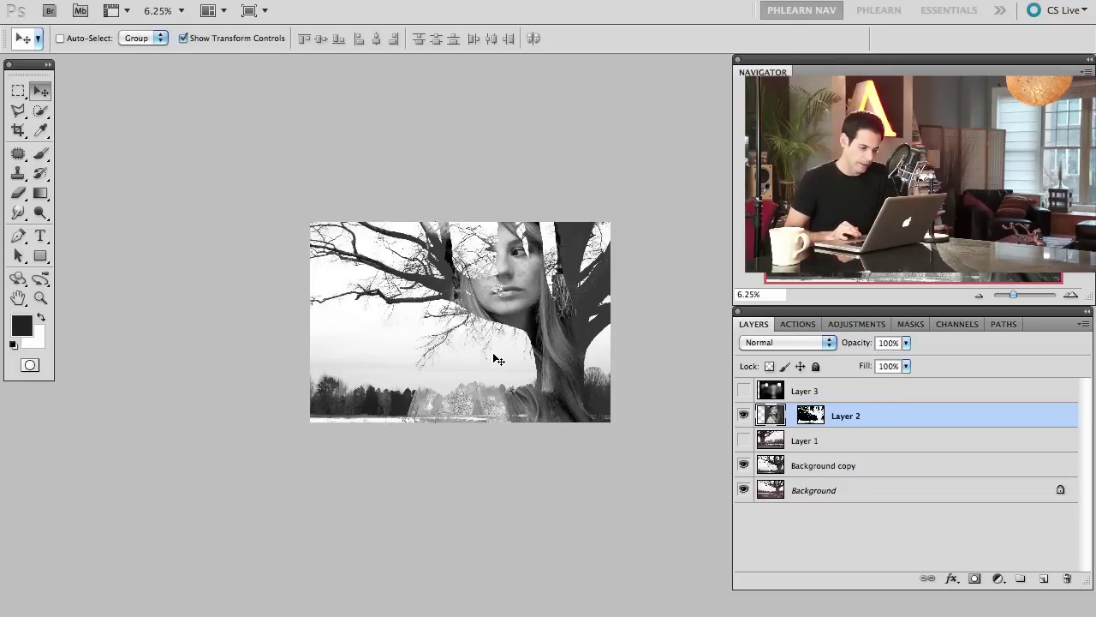
drag(498, 364, 514, 387)
key(super+equal)
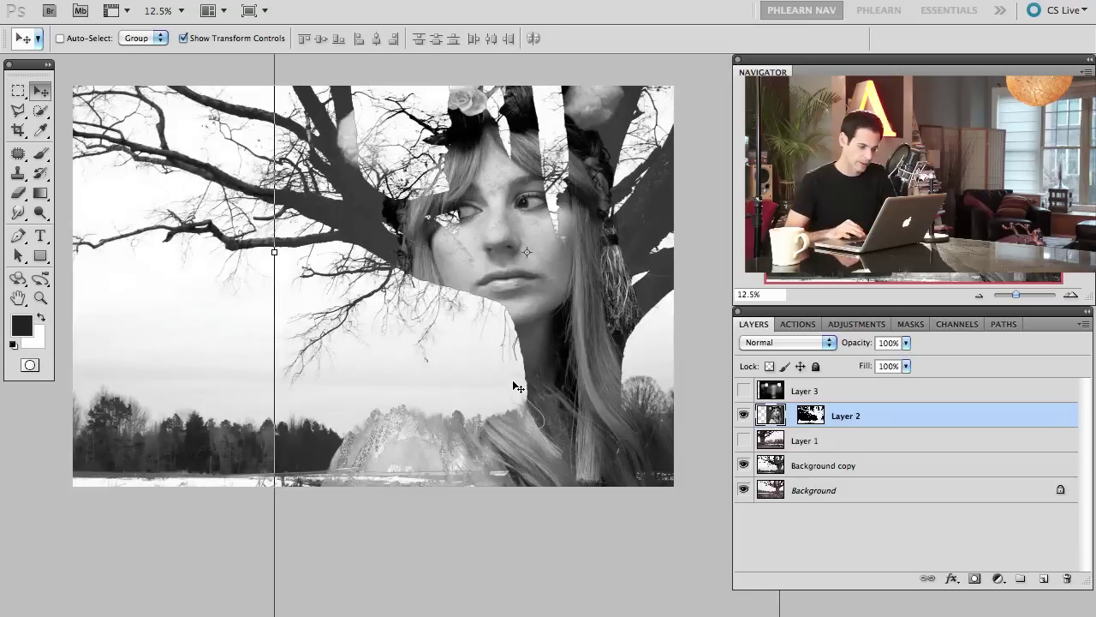
click(741, 418)
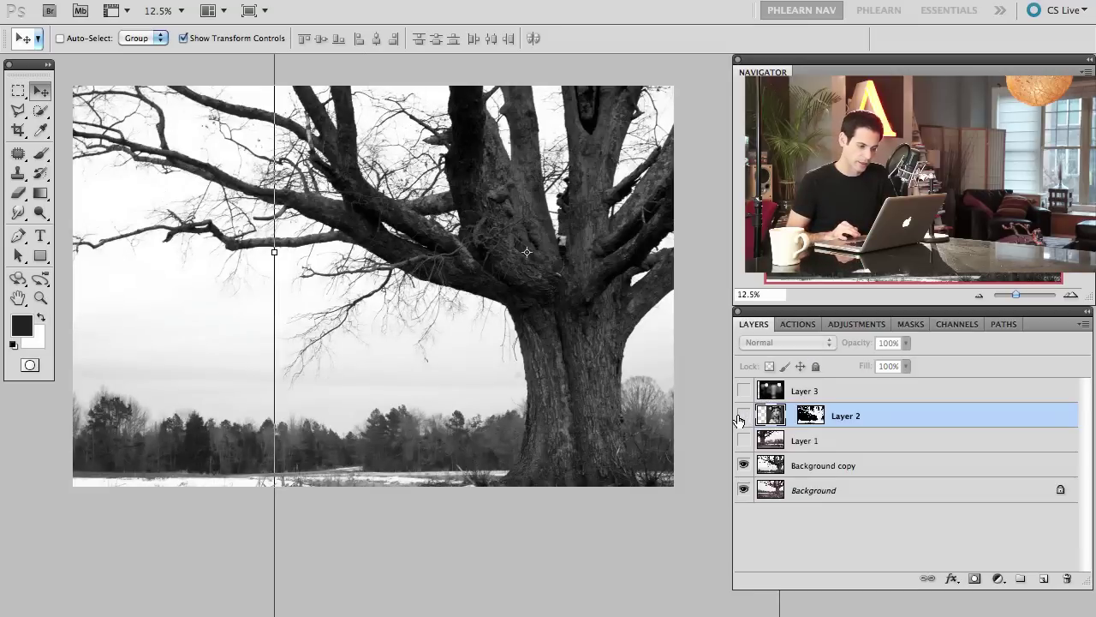
click(742, 417)
click(742, 417)
click(742, 417)
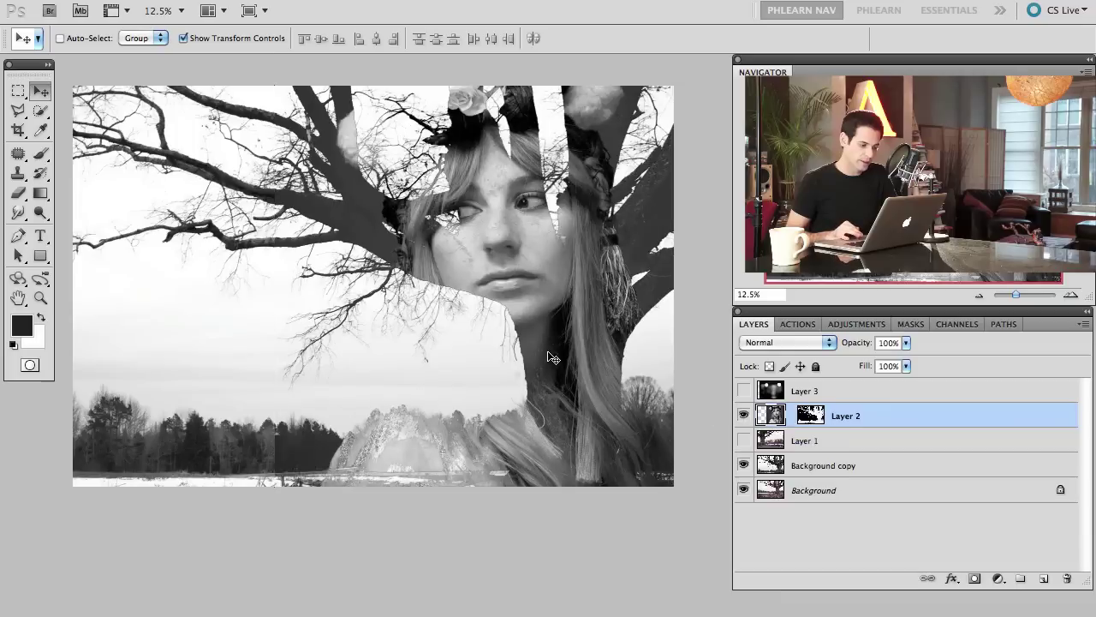
drag(551, 363, 554, 365)
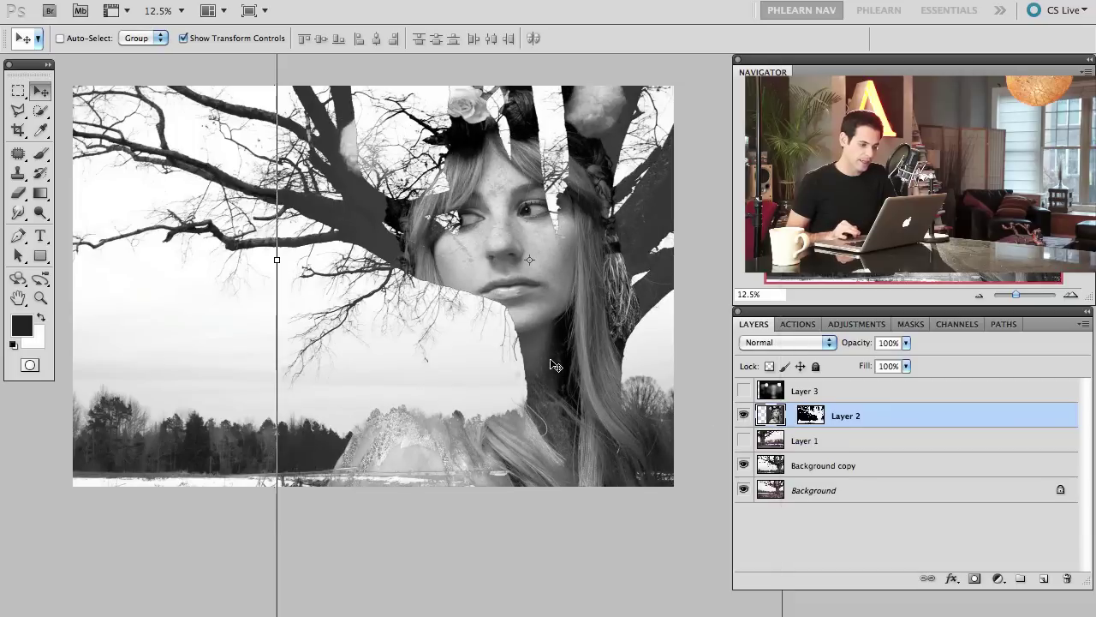
shift+click(811, 417)
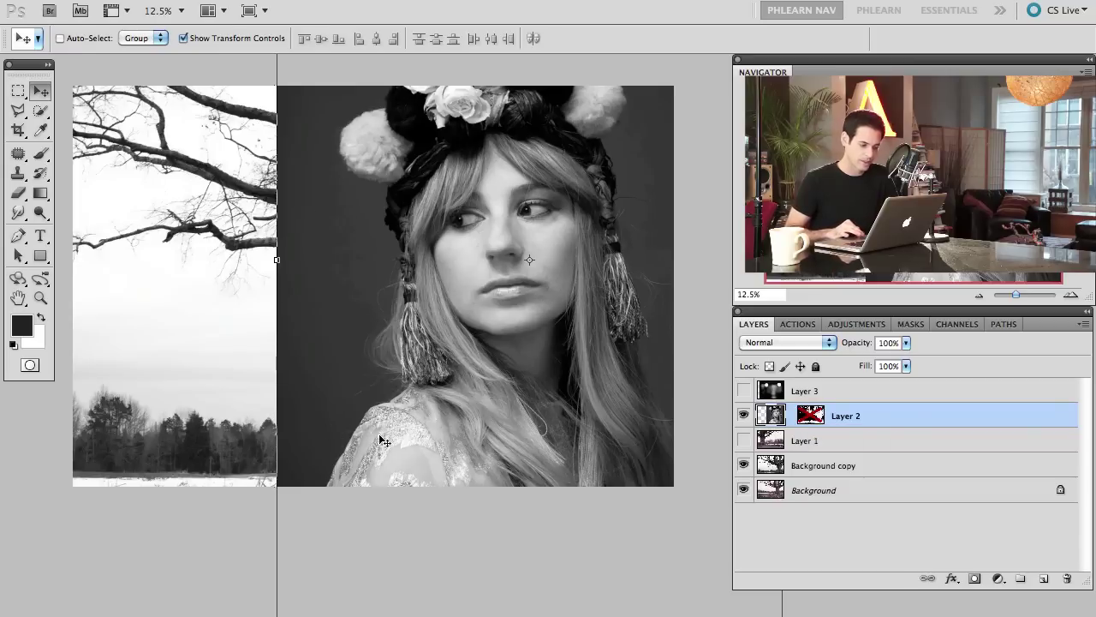
shift+click(819, 419)
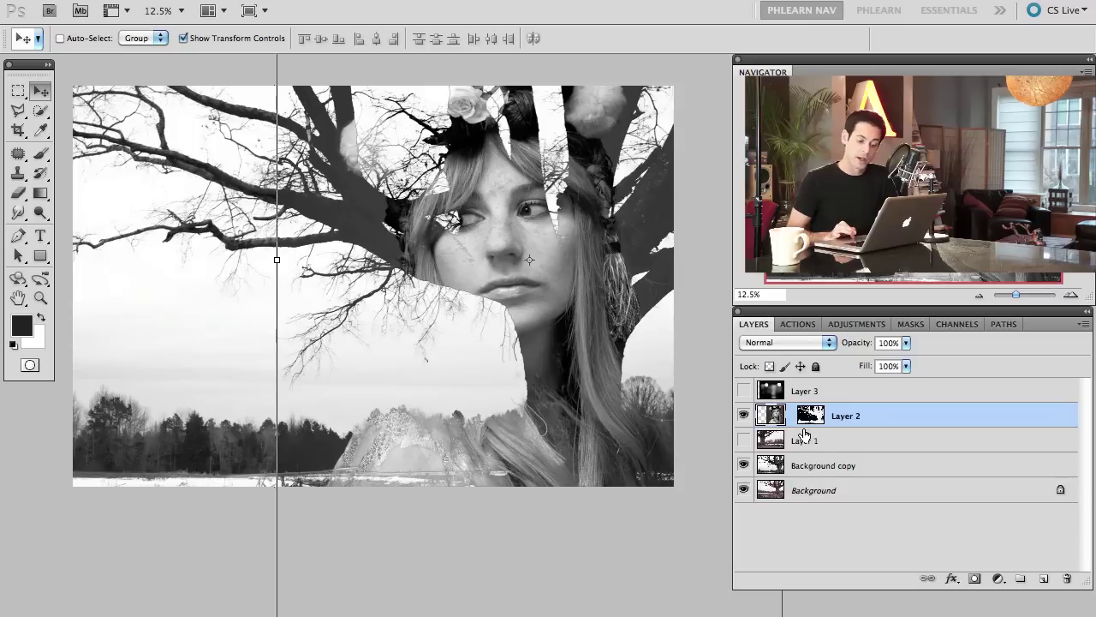
click(812, 416)
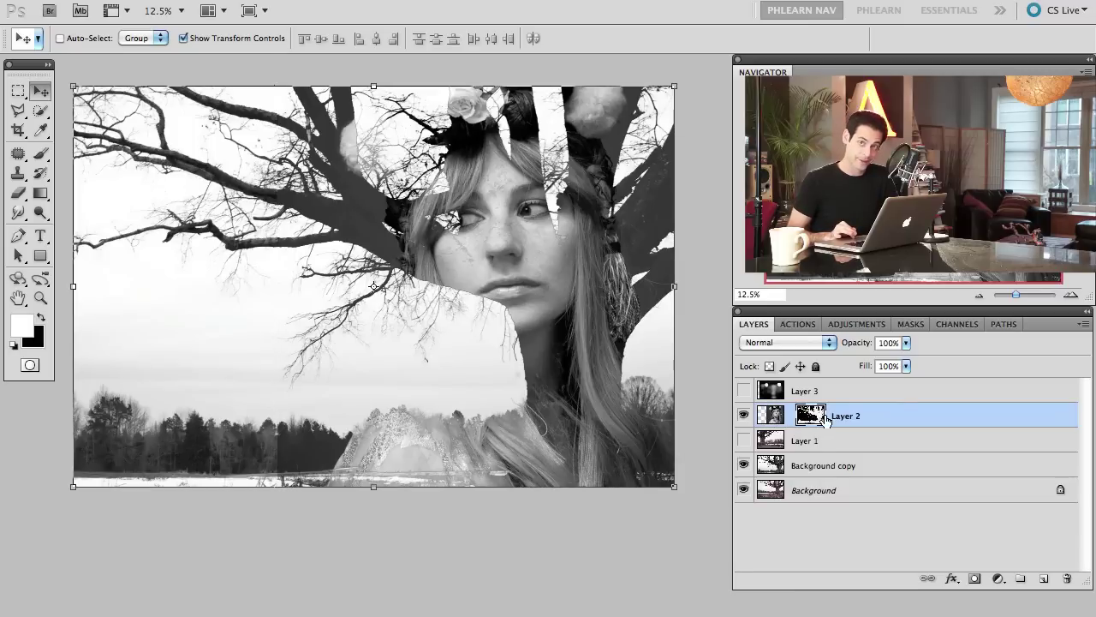
Group Layer 2 into Group 1 with a new mask, painting black over both trunks at brush size 852.
key(super+g)
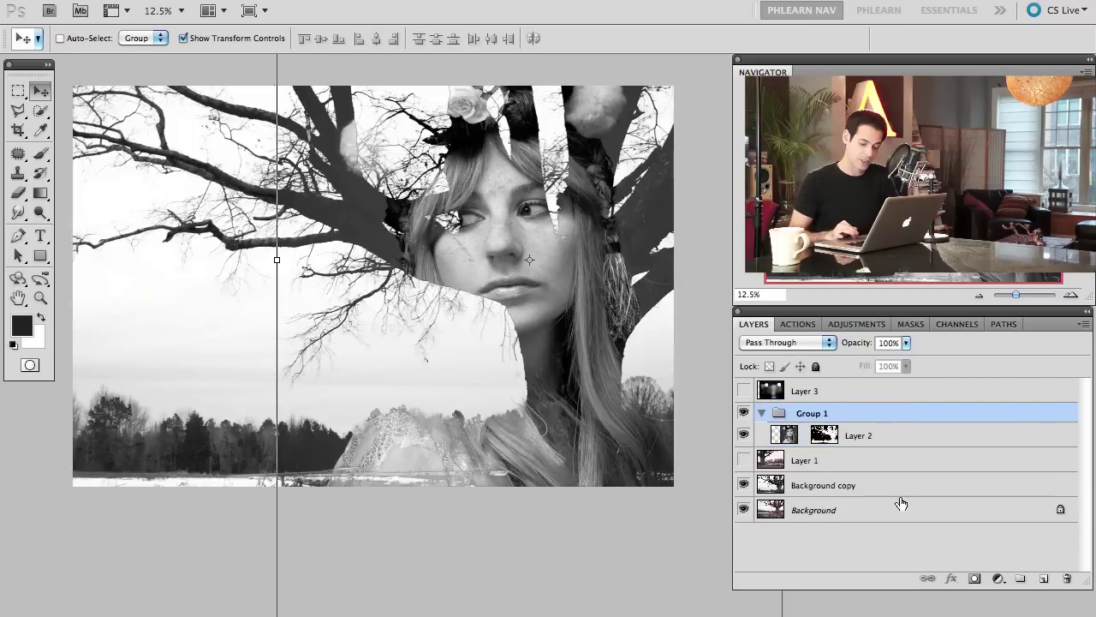
click(974, 579)
key(b)
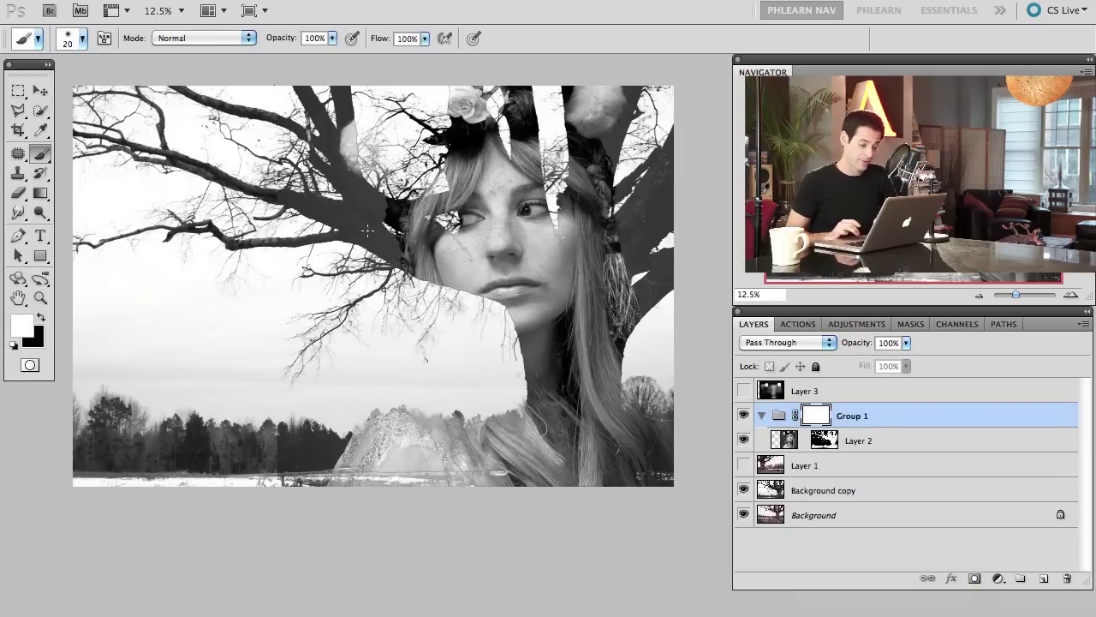
mouse_move(366, 233)
mouse_down()
mouse_move(414, 230)
mouse_move(370, 231)
mouse_move(340, 187)
mouse_move(324, 238)
mouse_up()
key(x)
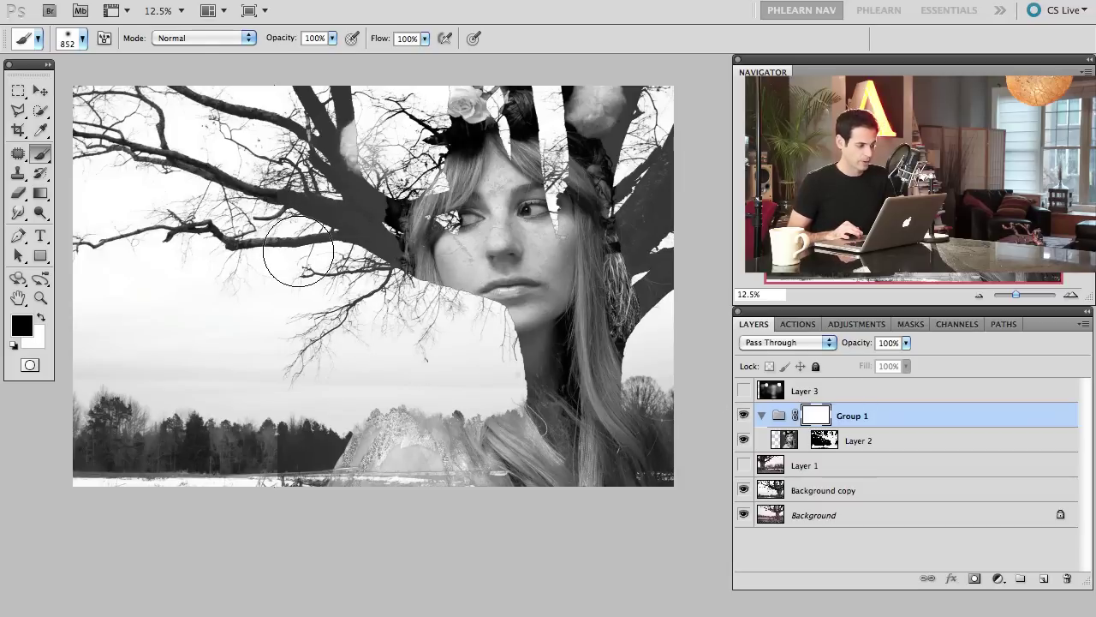
mouse_move(298, 252)
mouse_down()
mouse_move(321, 273)
mouse_move(323, 210)
mouse_move(362, 298)
mouse_move(358, 226)
mouse_move(326, 177)
mouse_move(336, 224)
mouse_move(308, 186)
mouse_move(303, 109)
mouse_up()
mouse_move(600, 226)
mouse_down()
mouse_move(663, 172)
mouse_move(662, 281)
mouse_move(658, 214)
mouse_move(678, 311)
mouse_up()
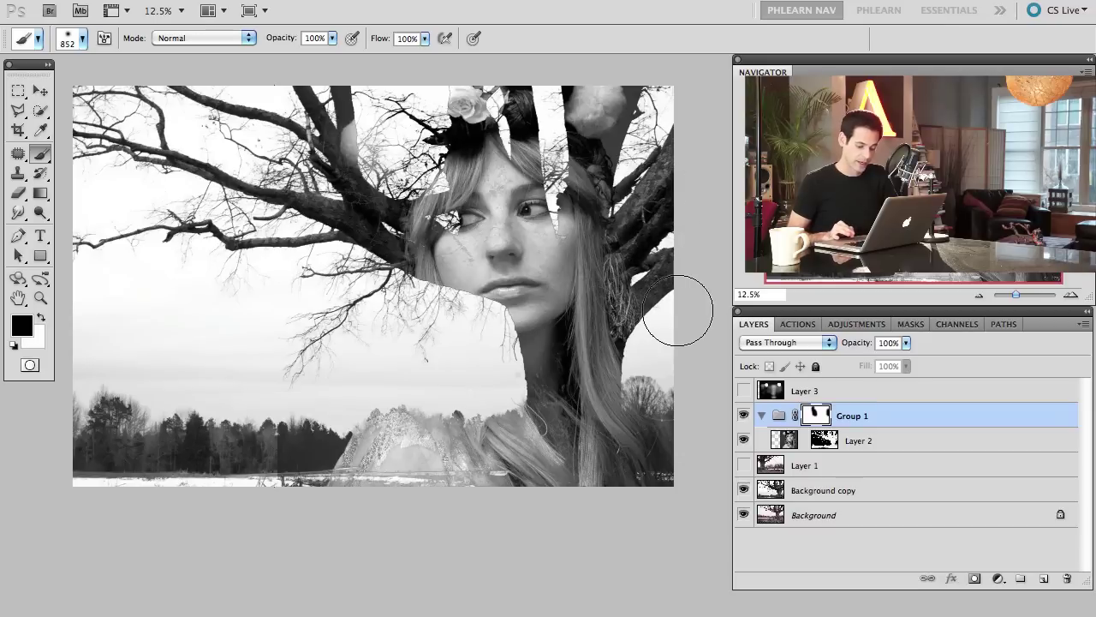
key(bracketleft)
key(bracketleft)
key(bracketleft)
key(bracketleft)
key(bracketleft)
key(bracketleft)
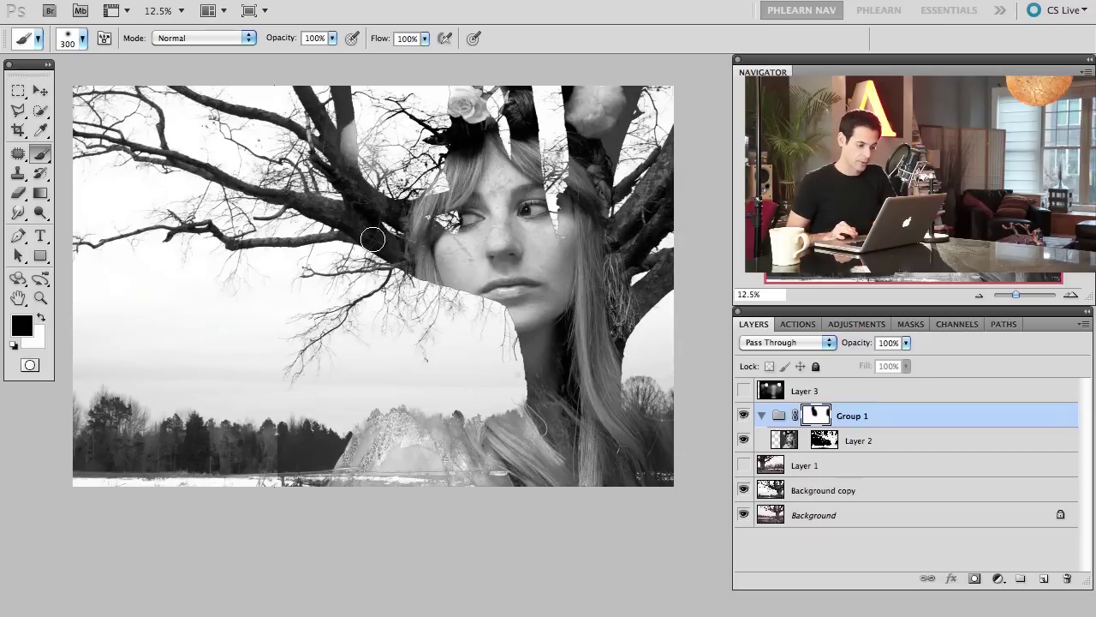
Paint Layer 2's mask at brush size 1000, then undo those unwanted strokes to restore the face.
click(823, 438)
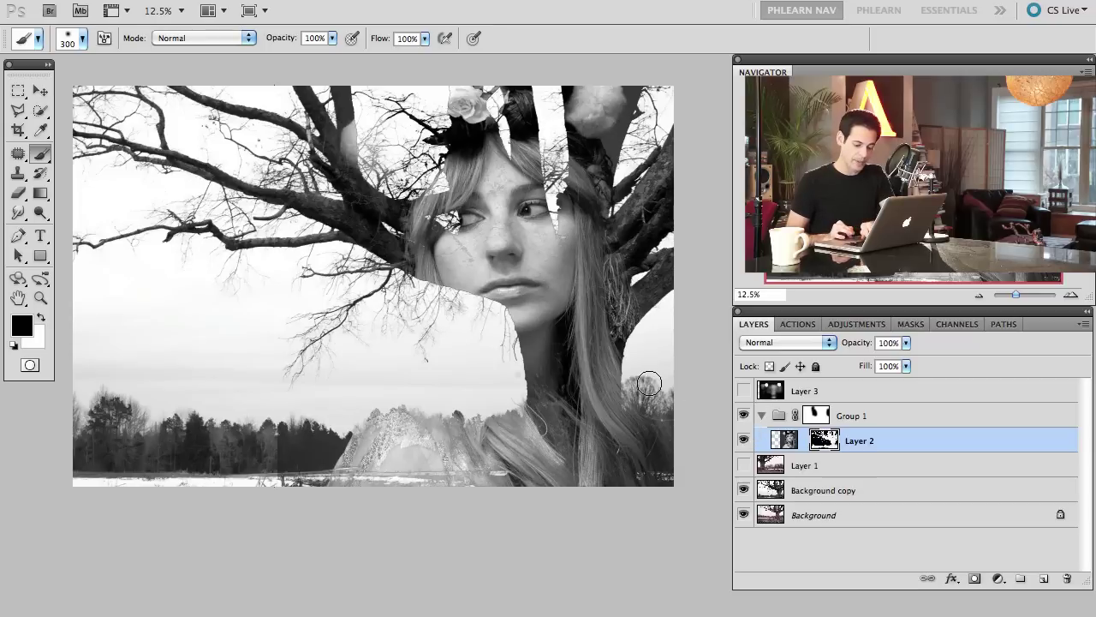
key(bracketright)
key(bracketright)
key(bracketright)
key(bracketright)
key(bracketright)
key(bracketright)
key(bracketright)
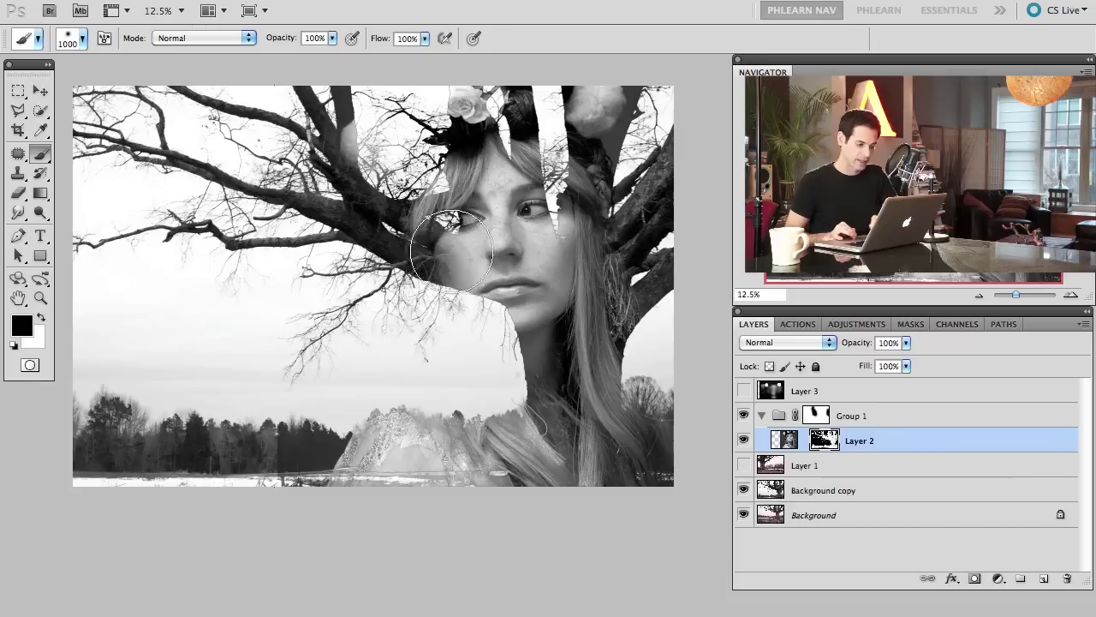
mouse_move(469, 233)
mouse_down()
mouse_move(518, 313)
mouse_move(514, 155)
mouse_move(485, 245)
mouse_move(291, 295)
mouse_move(367, 232)
mouse_move(414, 242)
mouse_move(403, 120)
mouse_move(548, 129)
mouse_up()
key(x)
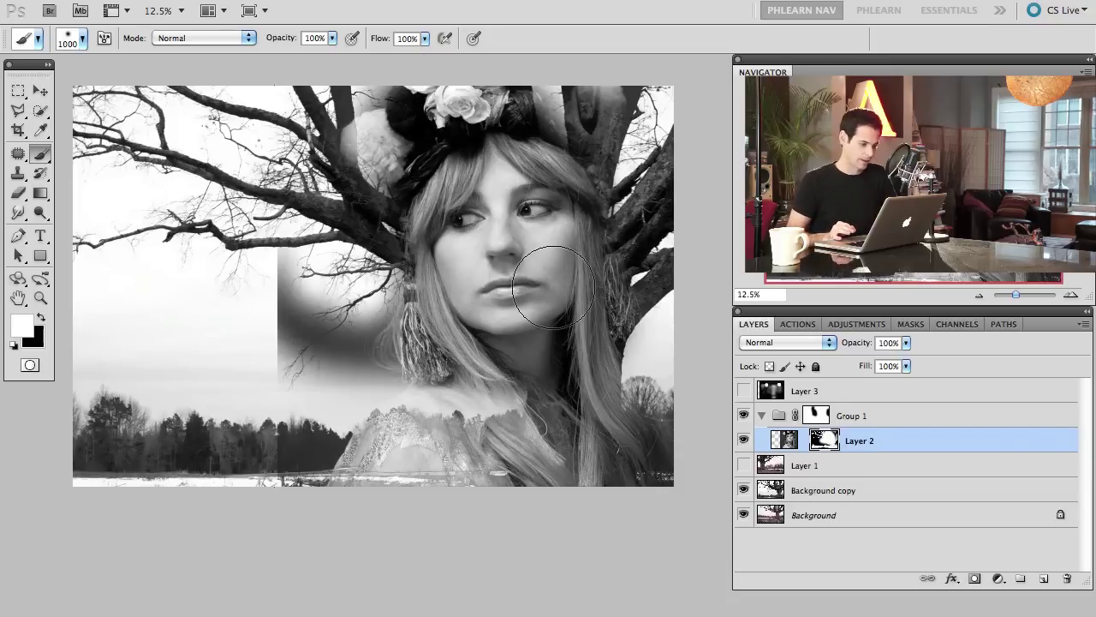
key(super+alt+z)
key(super+alt+z)
key(super+shift+z)
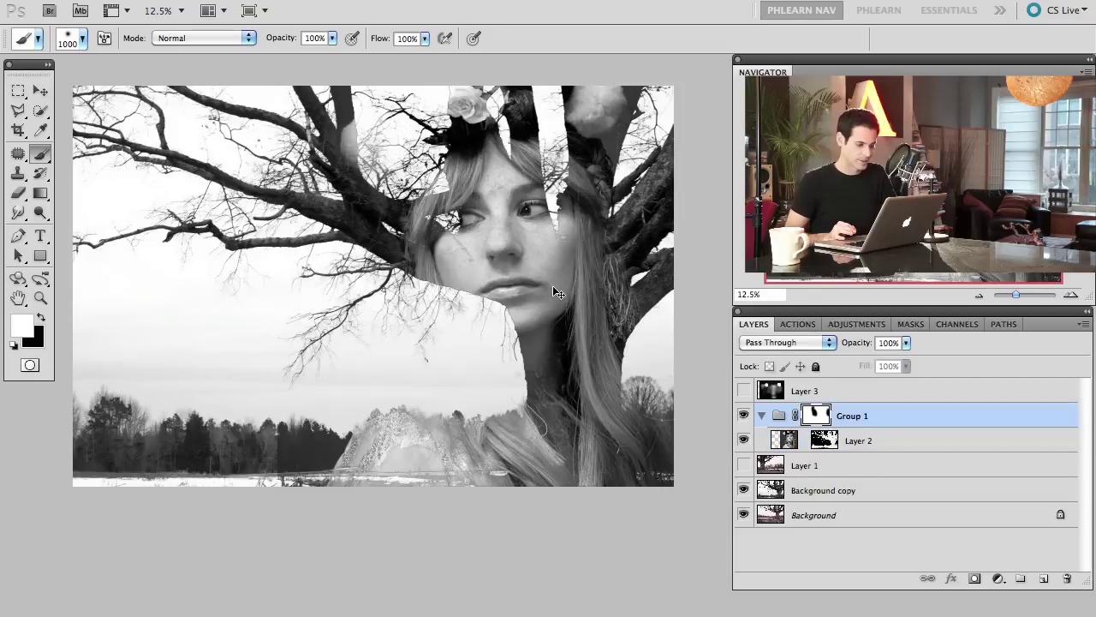
key(super+shift+z)
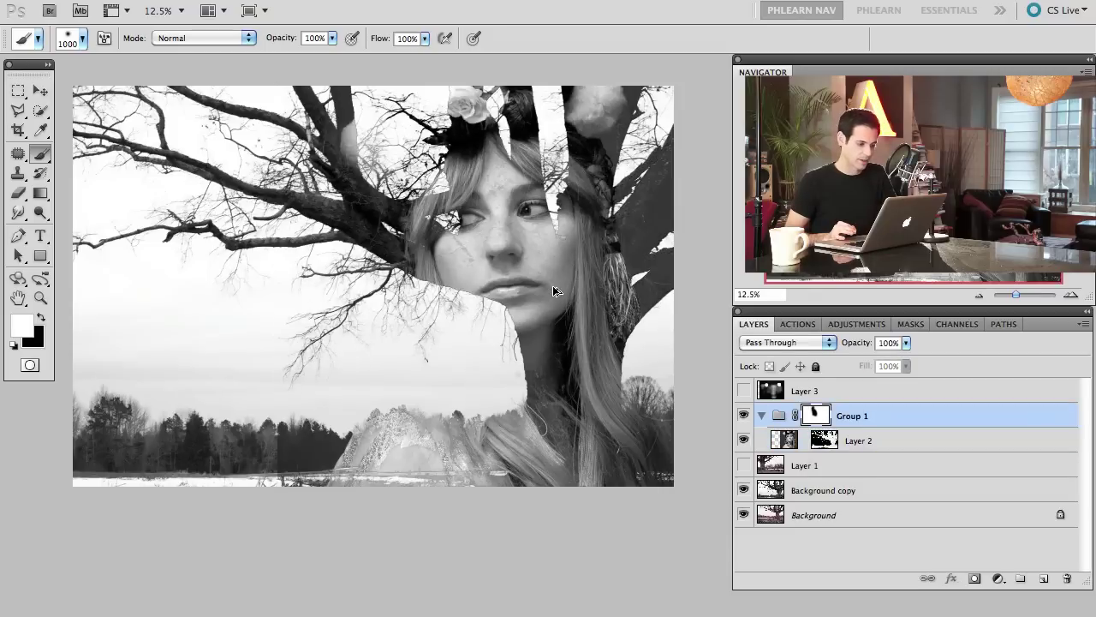
Paint black on Group 1's mask at 900–500 px to reveal the right trunk beside the woman.
key(x)
key(bracketleft)
click(646, 204)
key(bracketleft)
key(bracketleft)
key(bracketleft)
key(bracketleft)
mouse_move(646, 204)
mouse_down()
mouse_move(650, 154)
mouse_move(647, 287)
mouse_move(663, 103)
mouse_move(651, 296)
mouse_up()
drag(647, 255, 640, 336)
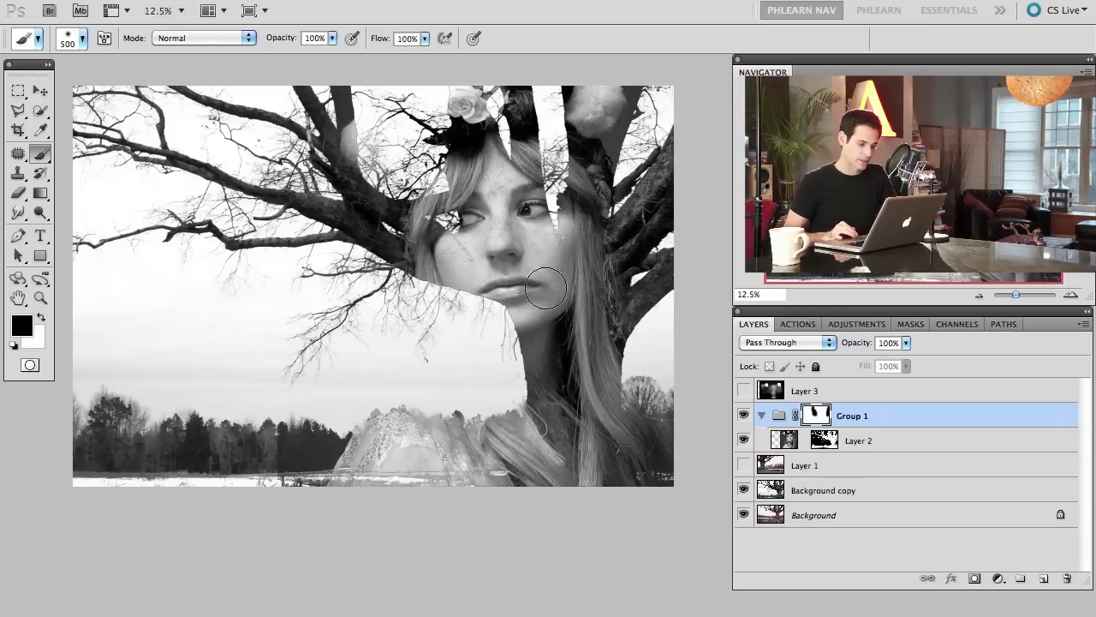
key(x)
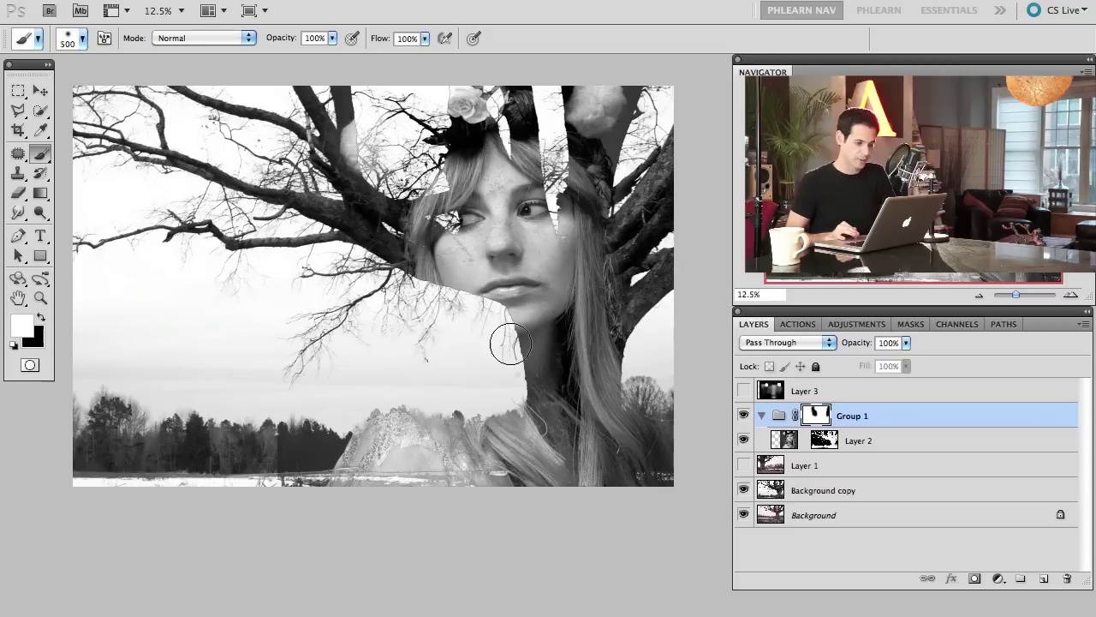
Nudge the portrait on Layer 2 slightly right and down with the Move tool.
click(795, 449)
key(v)
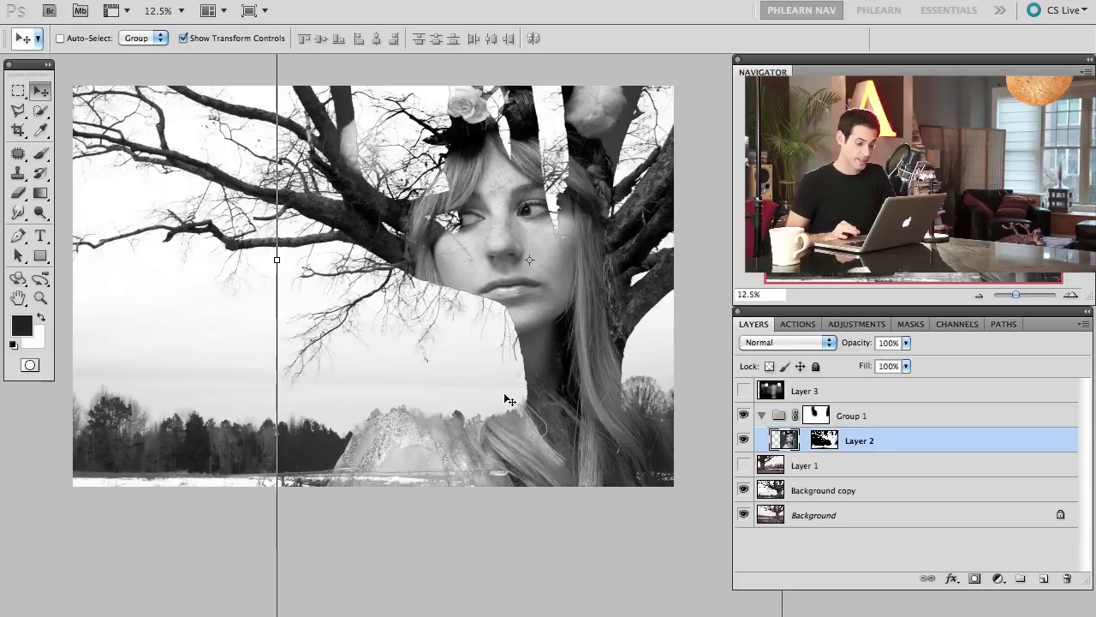
drag(507, 399, 512, 403)
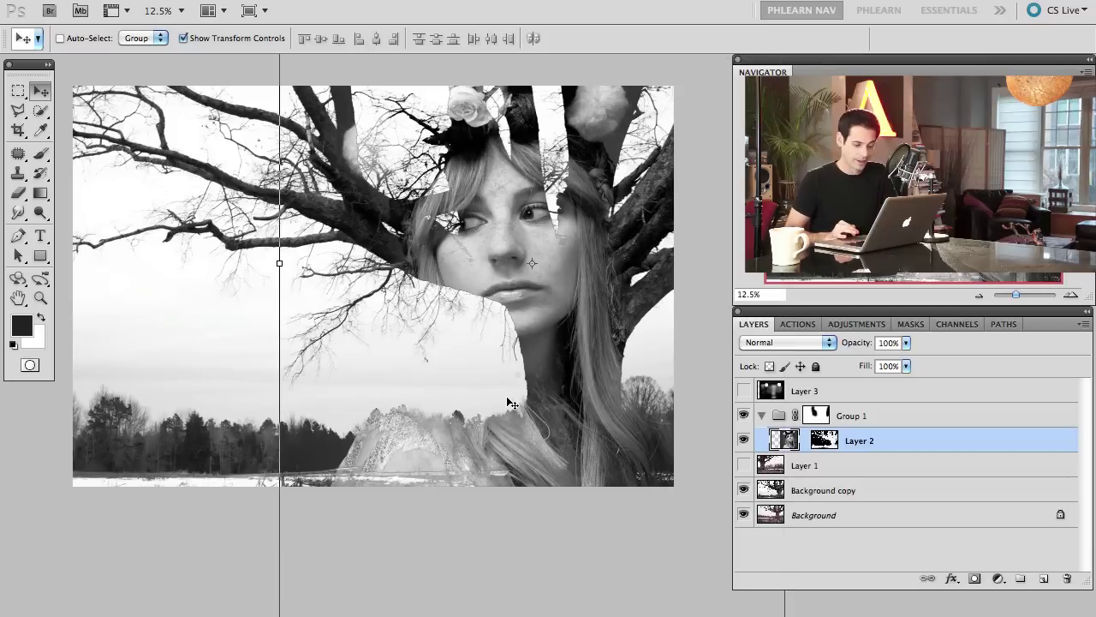
Make the bokeh layer Layer 3 visible and shift it slightly left.
click(744, 391)
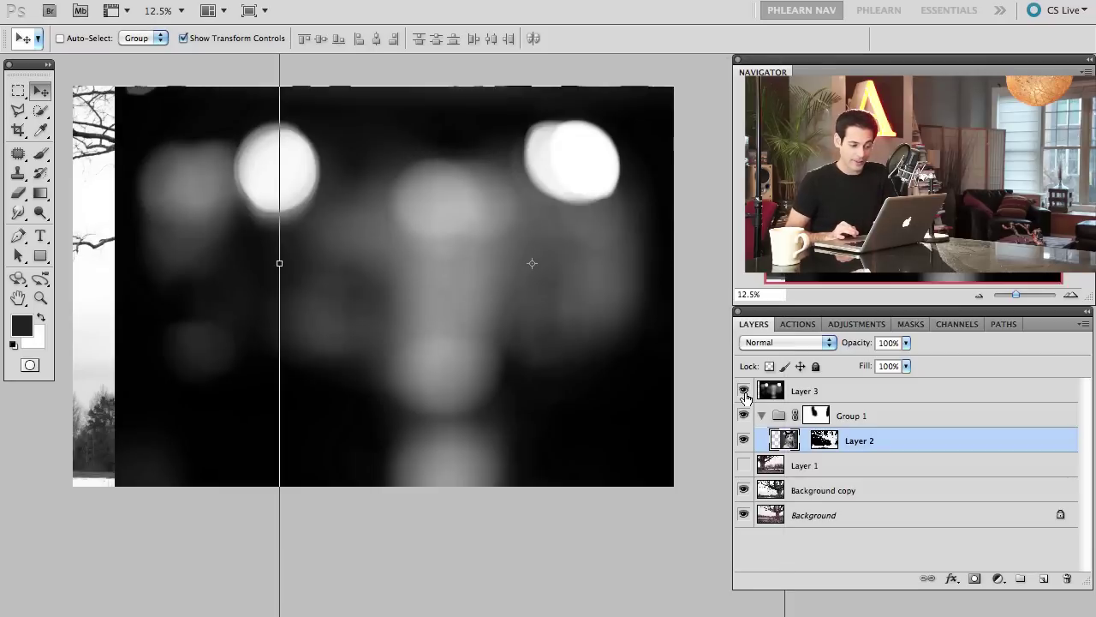
click(832, 397)
drag(551, 348, 514, 348)
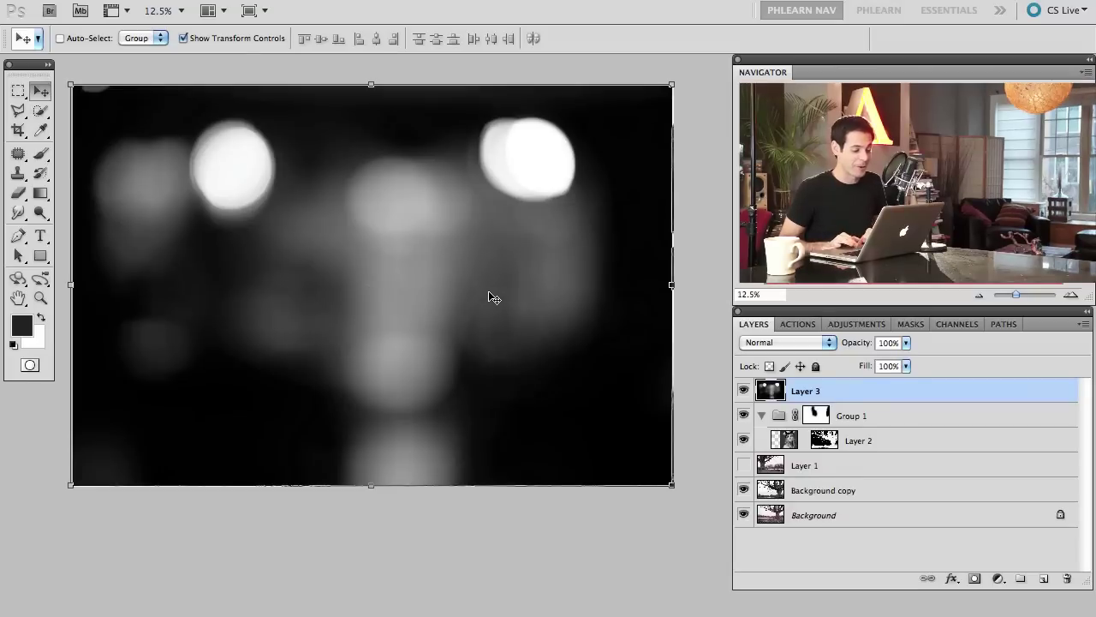
Set Layer 3's blend mode to Screen and reposition the bokeh lights.
click(757, 342)
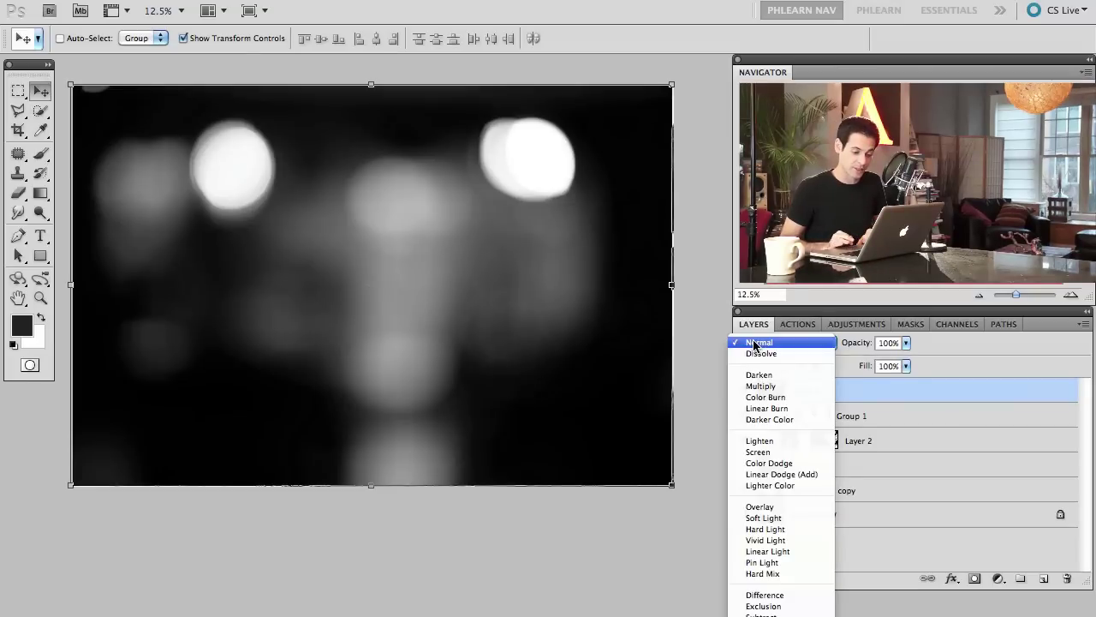
click(781, 452)
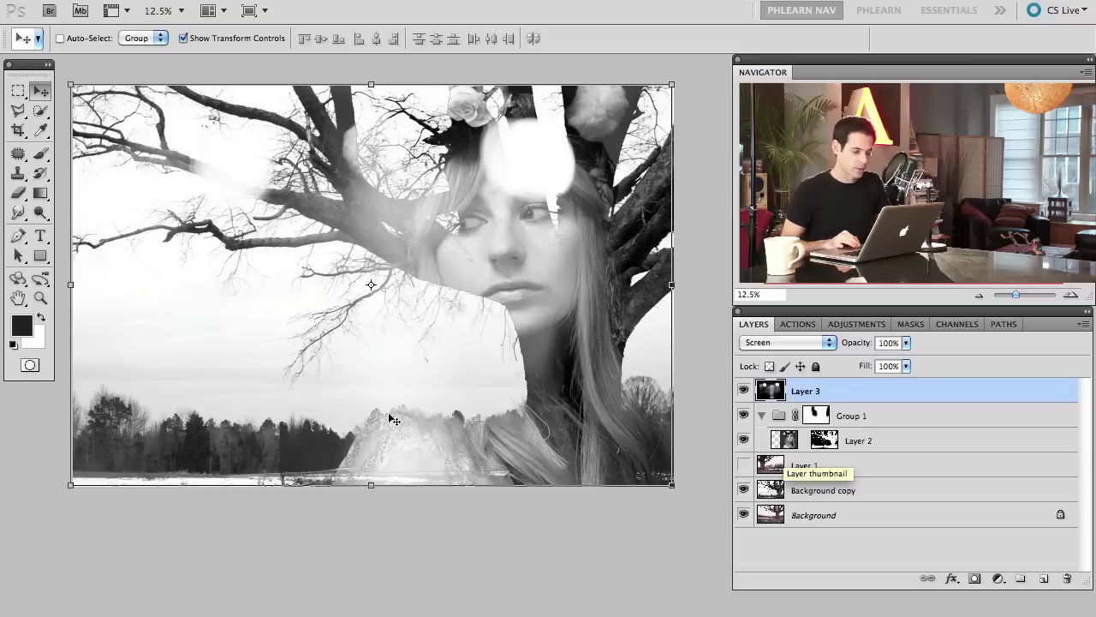
drag(389, 418, 377, 399)
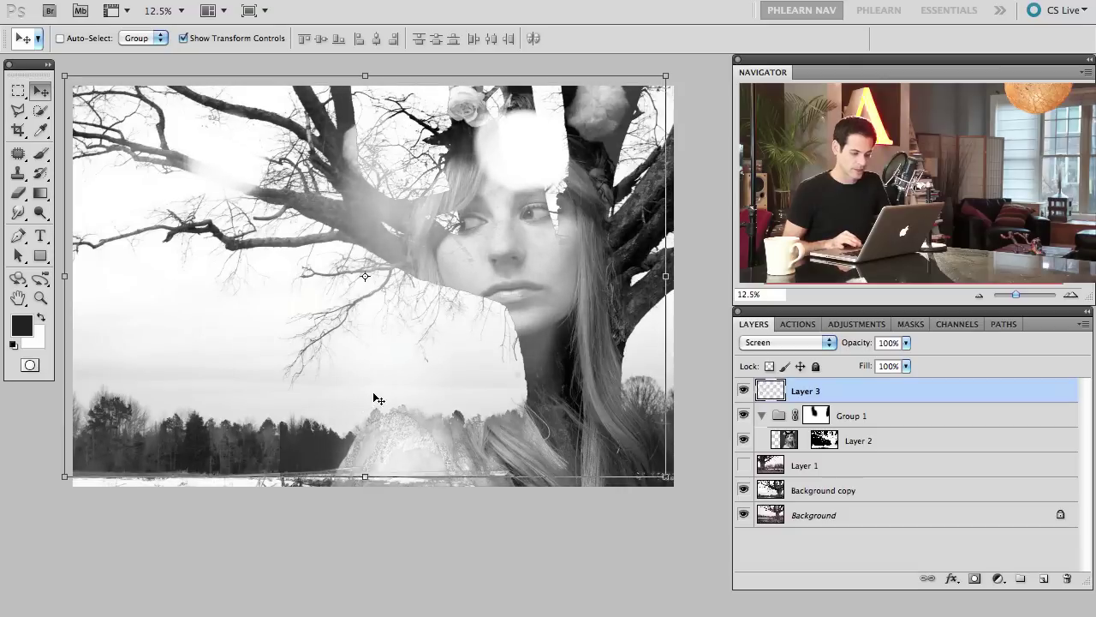
Scale the bokeh layer up to about 109% and fine-tune its position.
drag(666, 477, 721, 518)
key(Return)
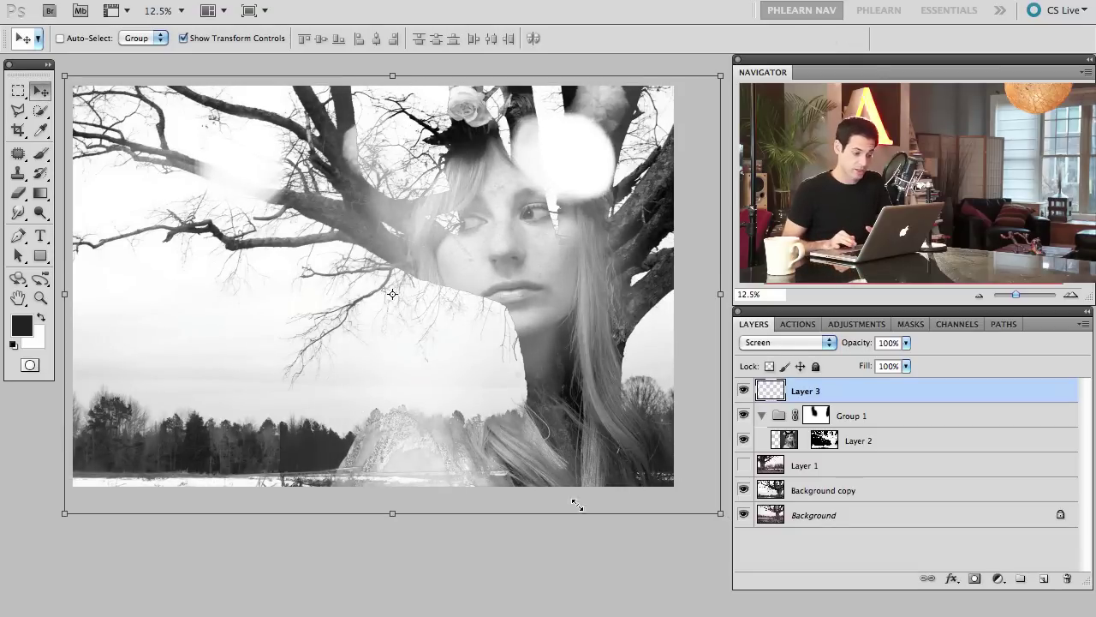
mouse_move(492, 429)
mouse_down()
mouse_move(496, 458)
mouse_move(494, 424)
mouse_up()
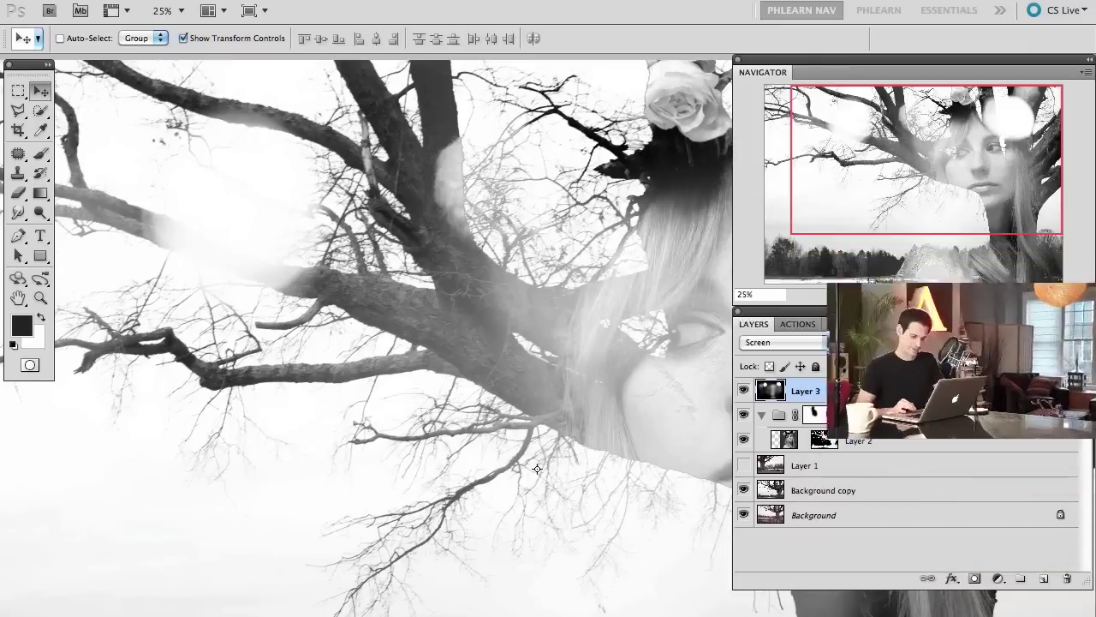
Leave full-screen view, select Layer 2, and move the portrait down and to the right.
drag(618, 307, 399, 196)
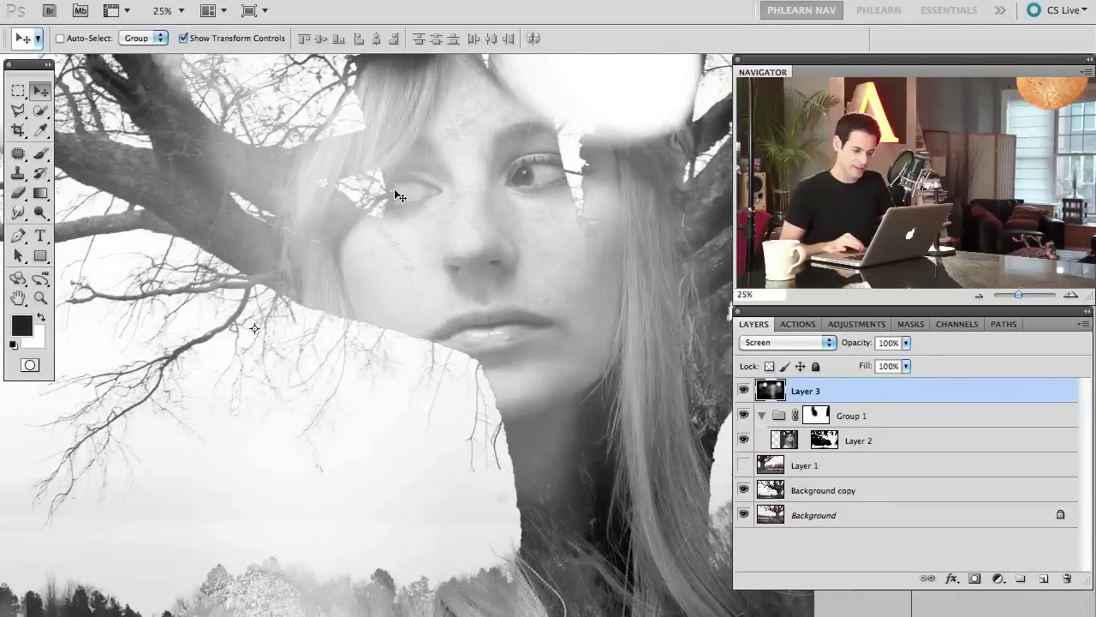
click(785, 441)
drag(562, 315, 602, 345)
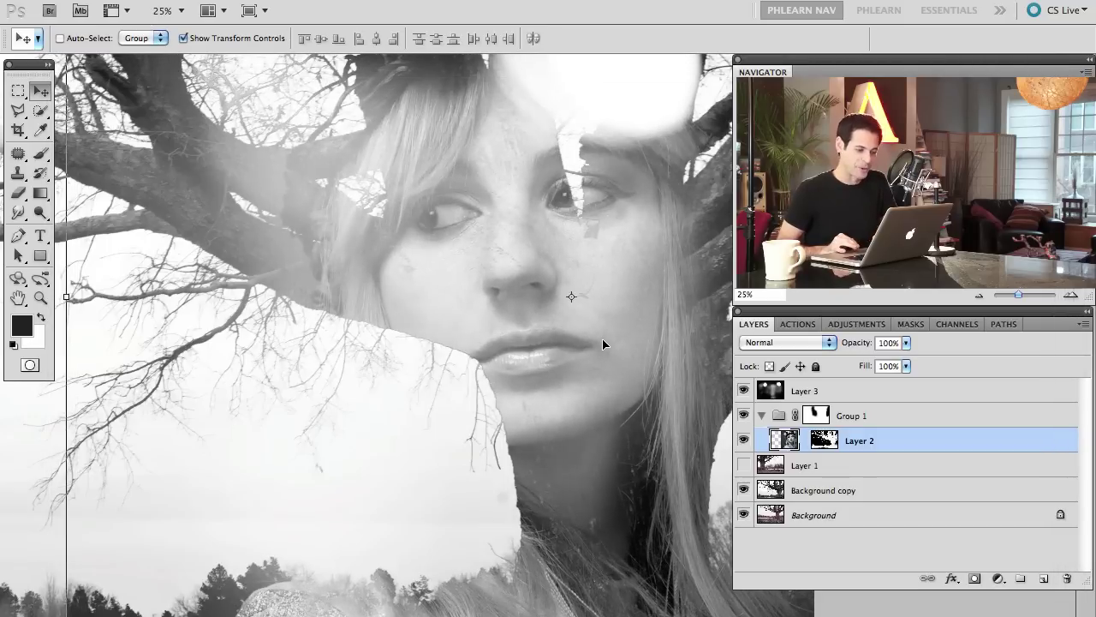
Paint white on Layer 2's mask to restore the girl's right eye, then zoom out to 12.5%.
click(825, 440)
key(x)
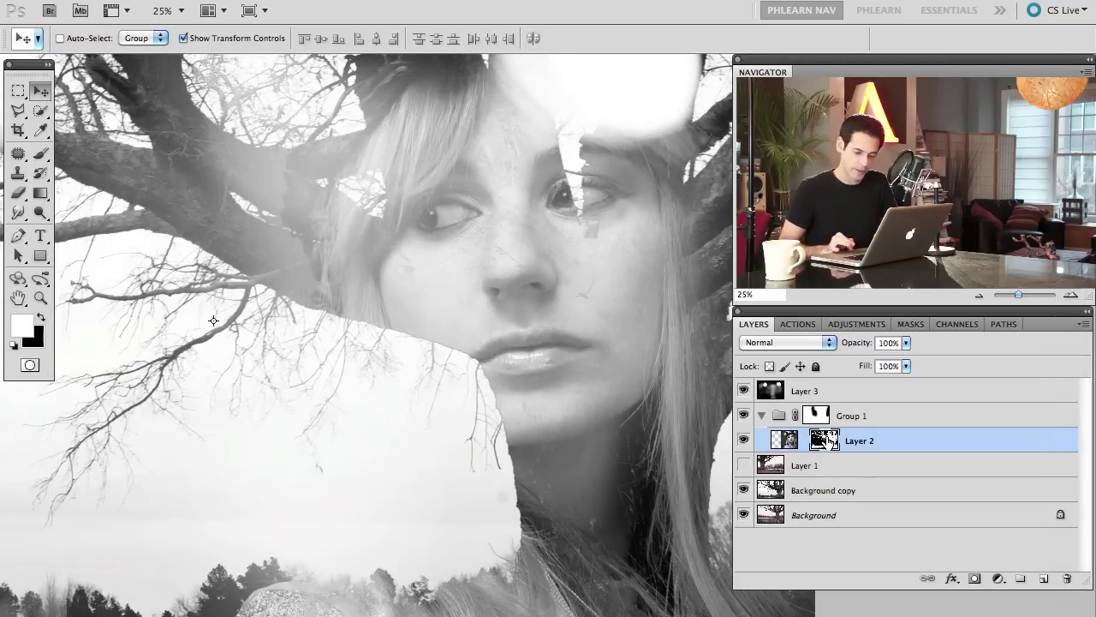
key(b)
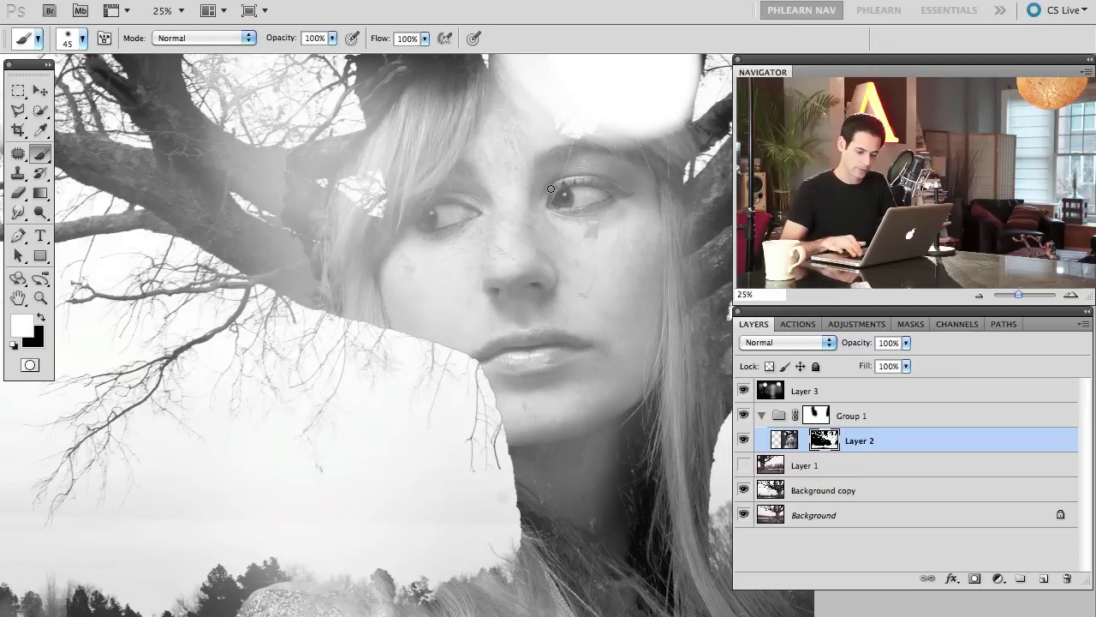
key(ctrl+minus)
key(ctrl+minus)
drag(598, 273, 446, 206)
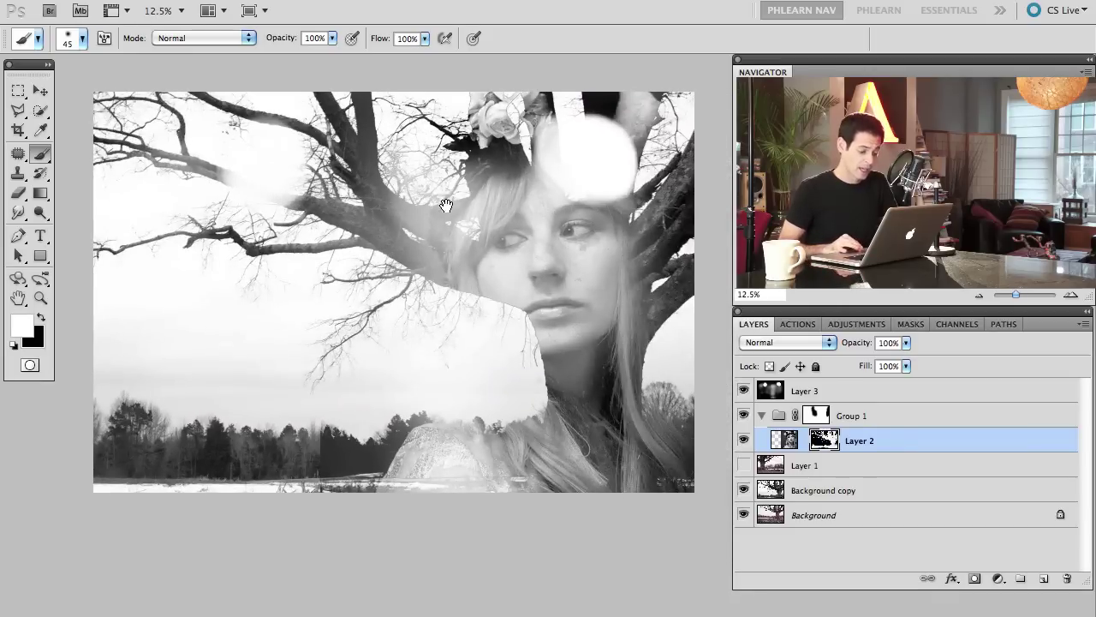